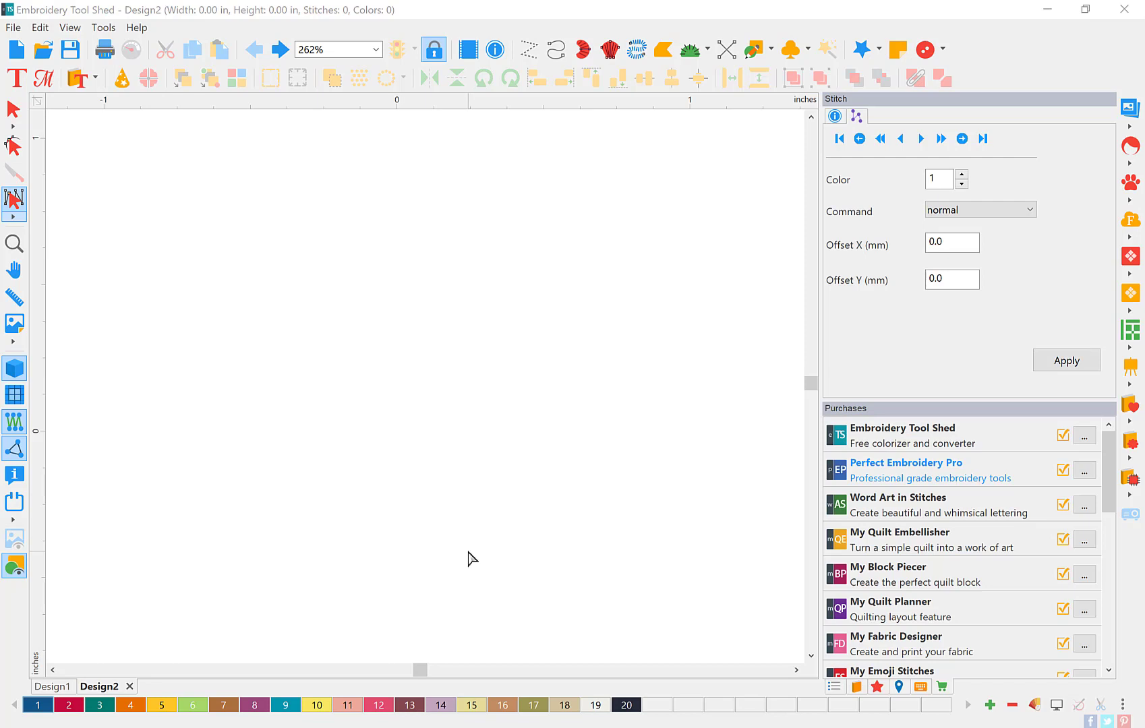
Draw a rectangle about 1.45 by 0.93 in and convert it to a Standard fill.
left_click(772, 47)
left_click(784, 86)
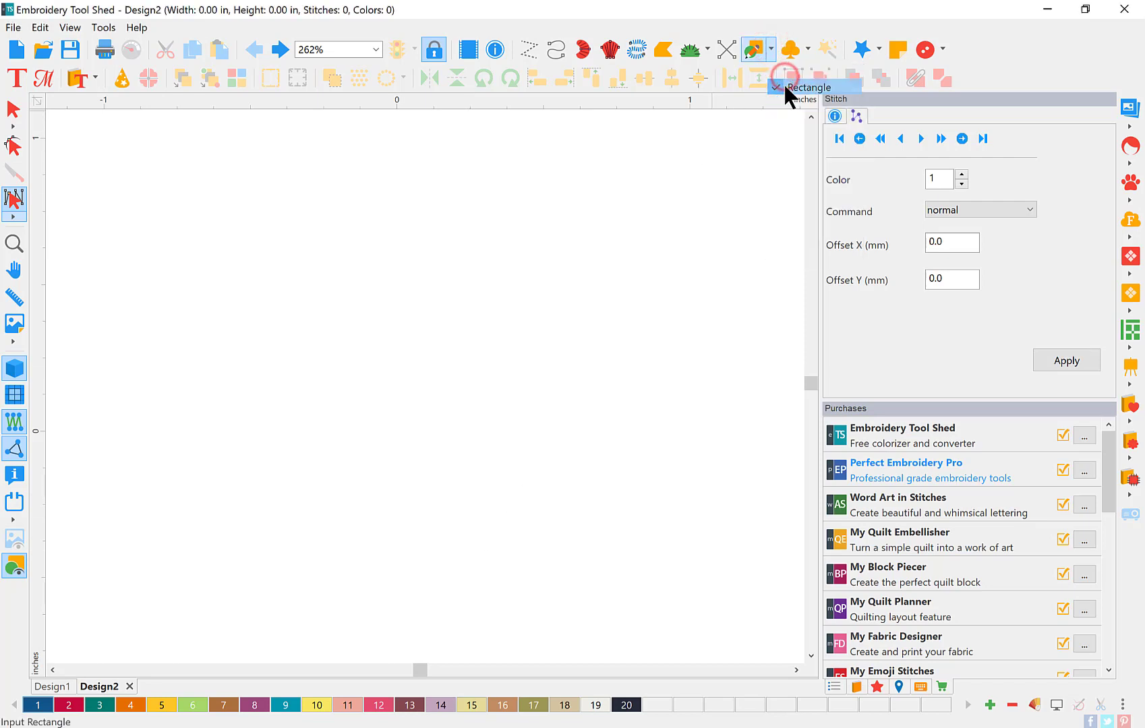
left_click_drag(138, 199, 532, 446)
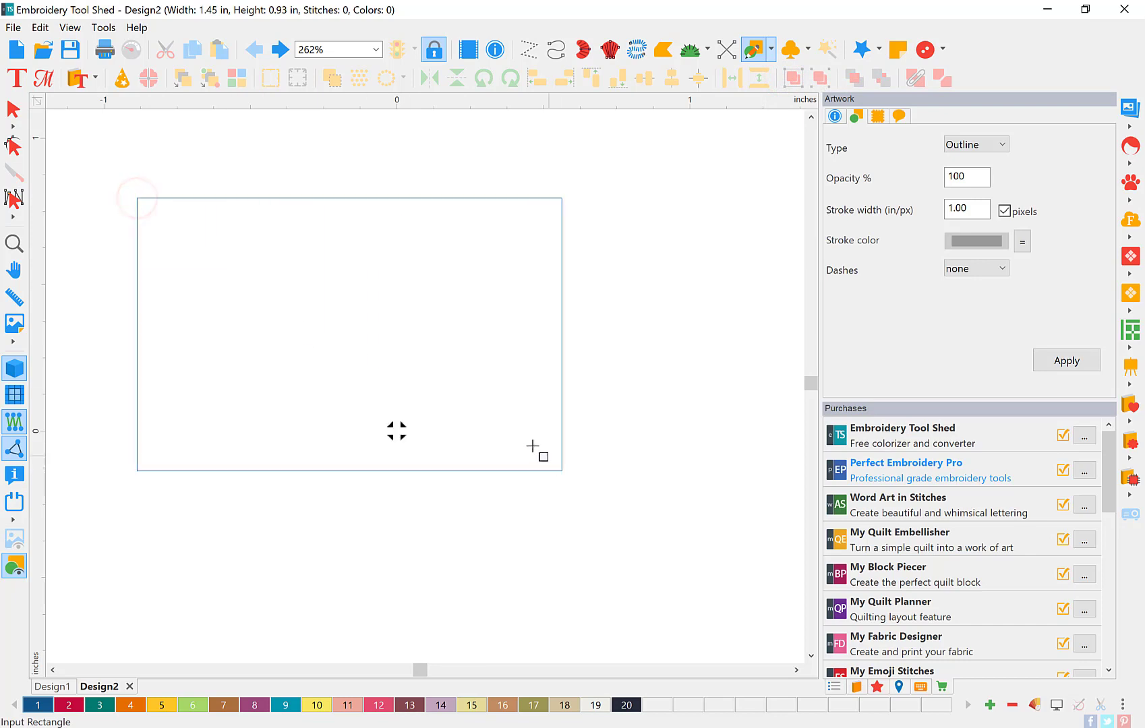
left_click(13, 110)
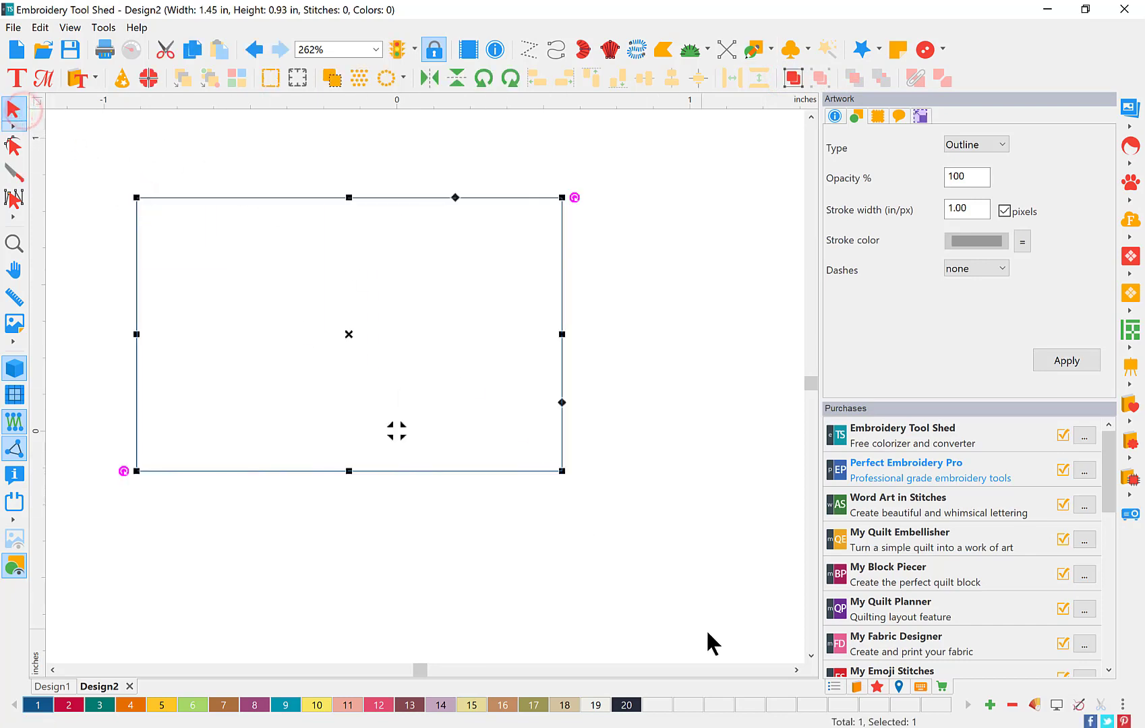
left_click(879, 688)
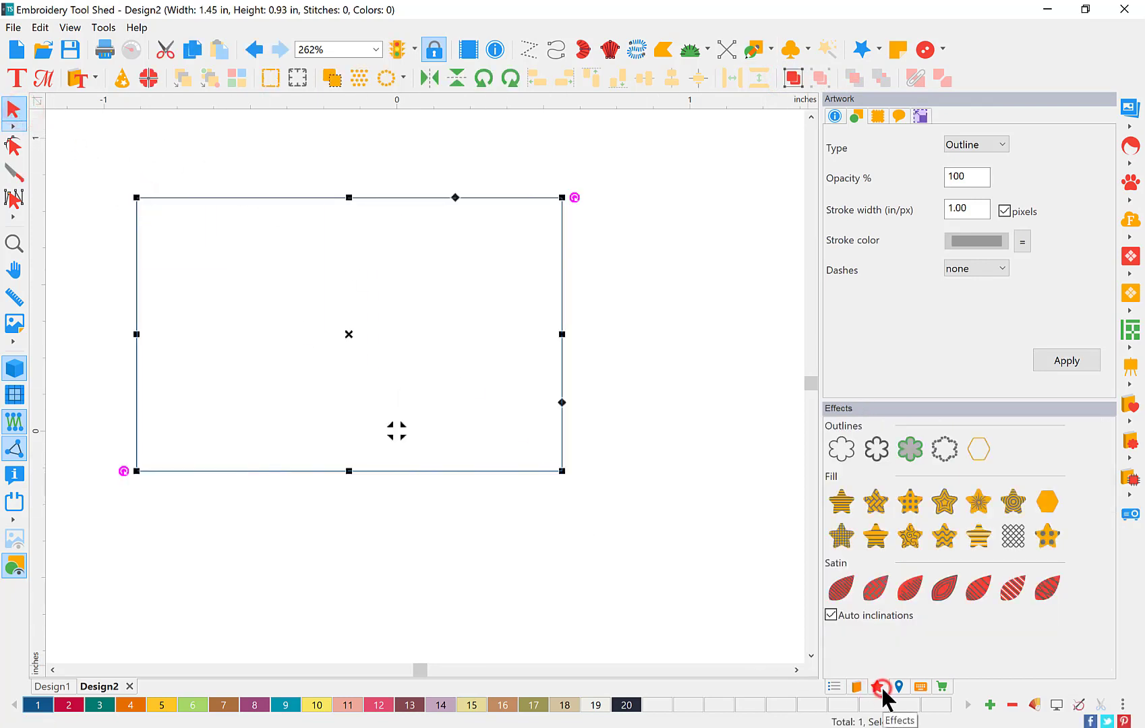
left_click(837, 505)
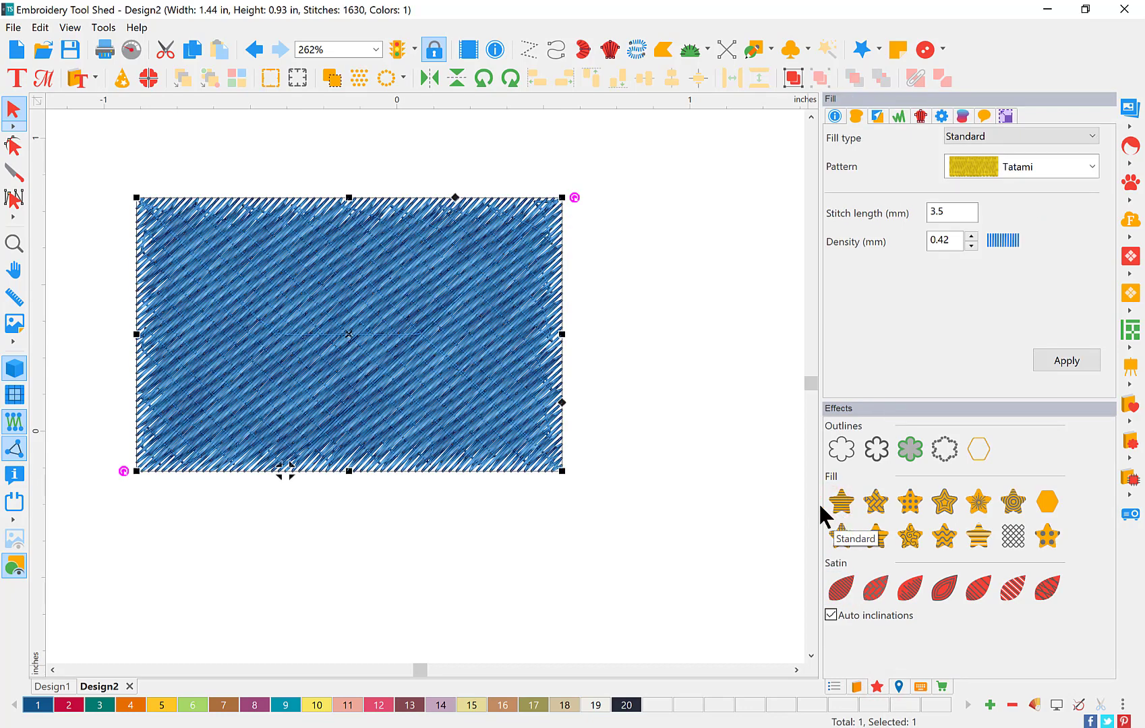
Simulate the sewing order of the filled rectangle, pausing partway to read the stitch number.
left_click(131, 50)
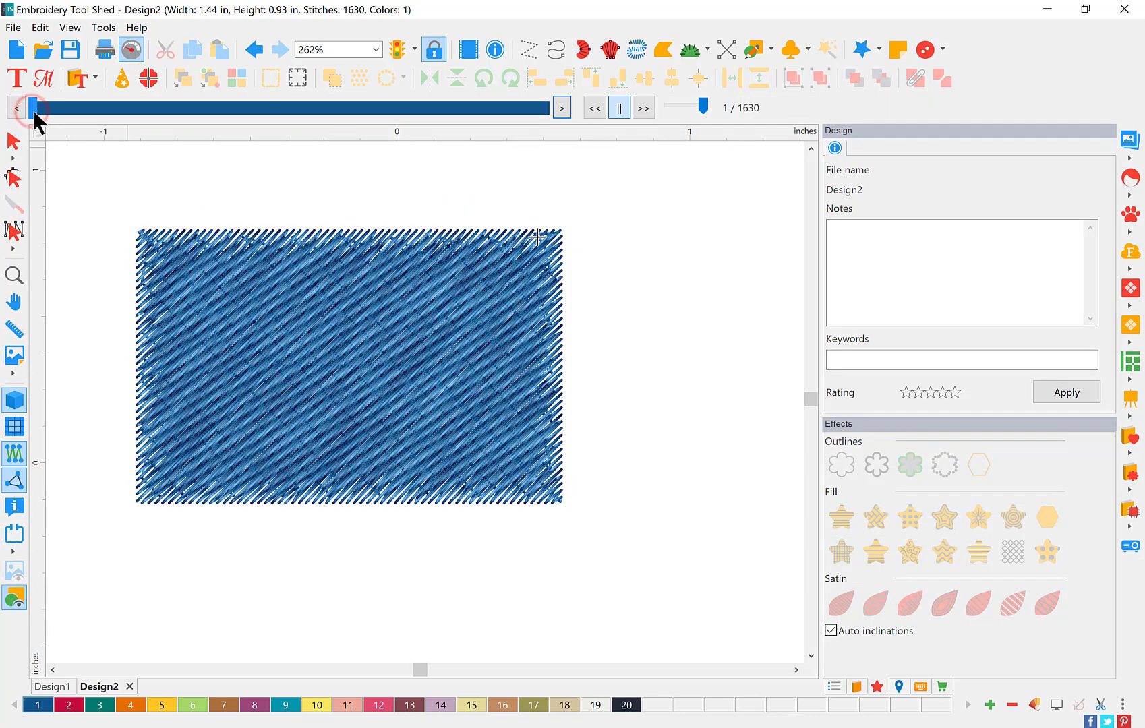
left_click_drag(34, 111, 583, 148)
left_click(130, 50)
left_click(645, 109)
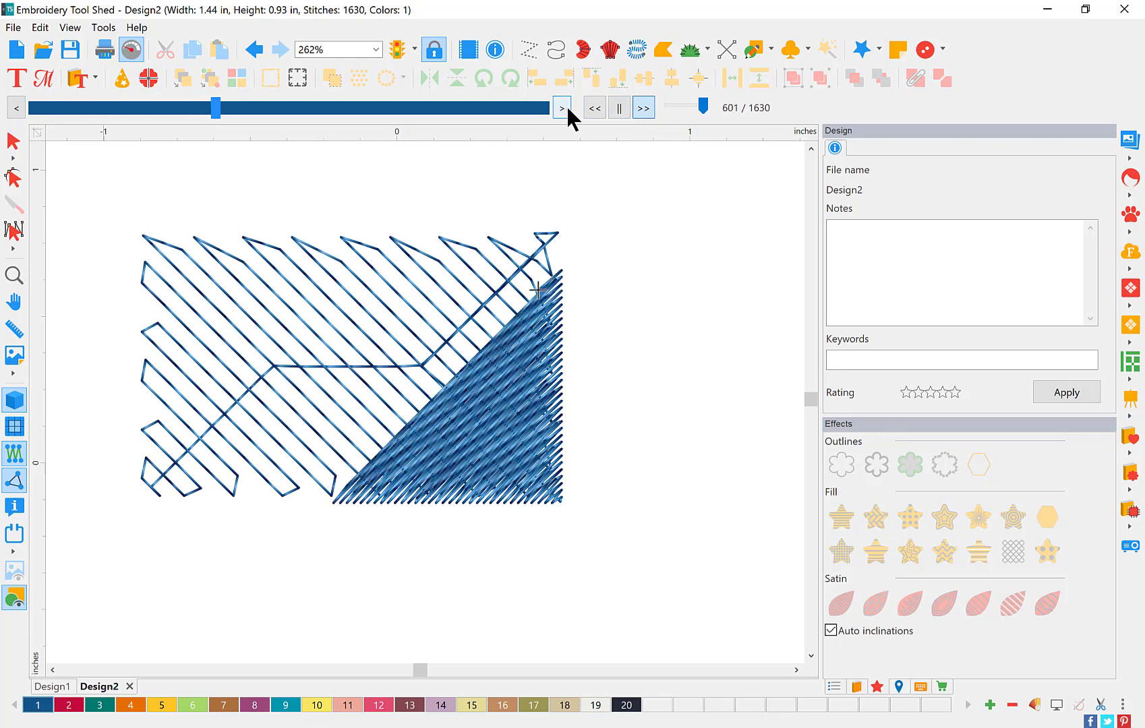
left_click(619, 109)
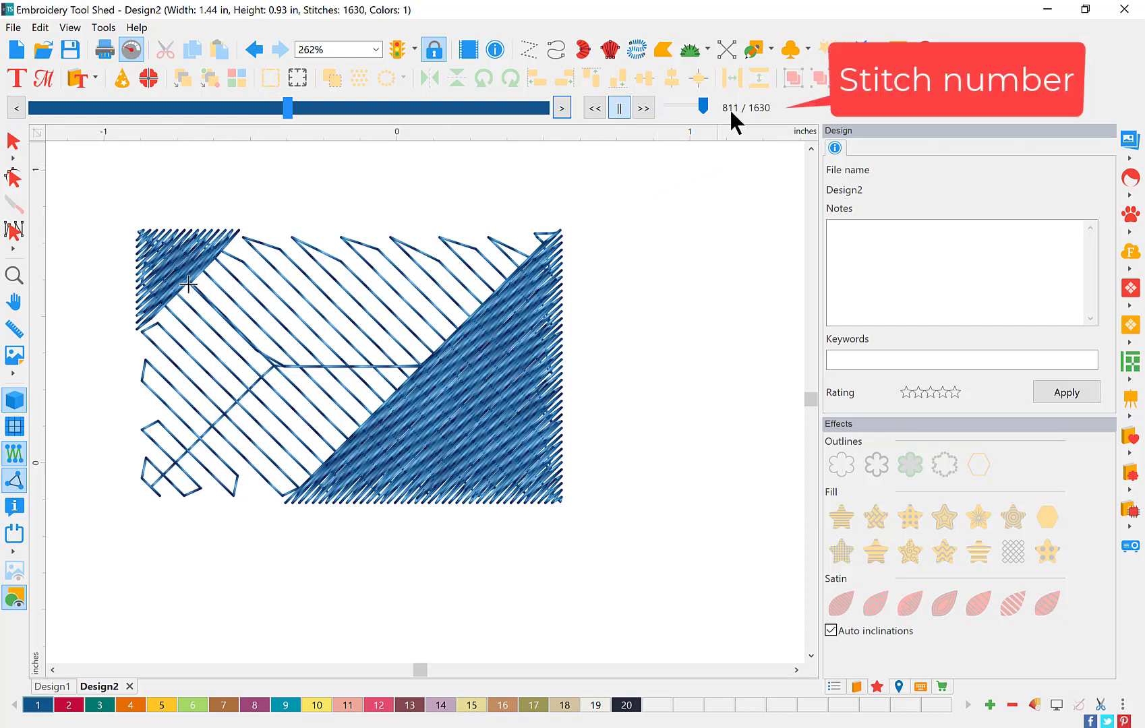
left_click(13, 145)
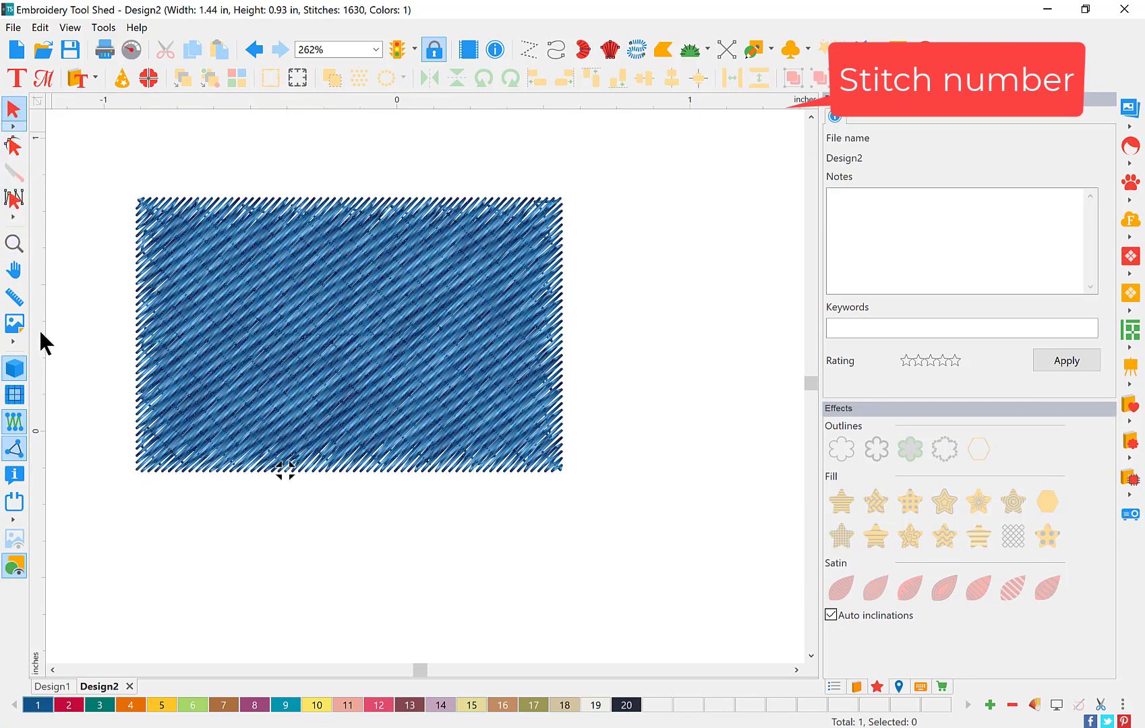
Switch off the 3D view and inspect individual stitches in the fill's upper-left area with the Stitch tool.
left_click(16, 368)
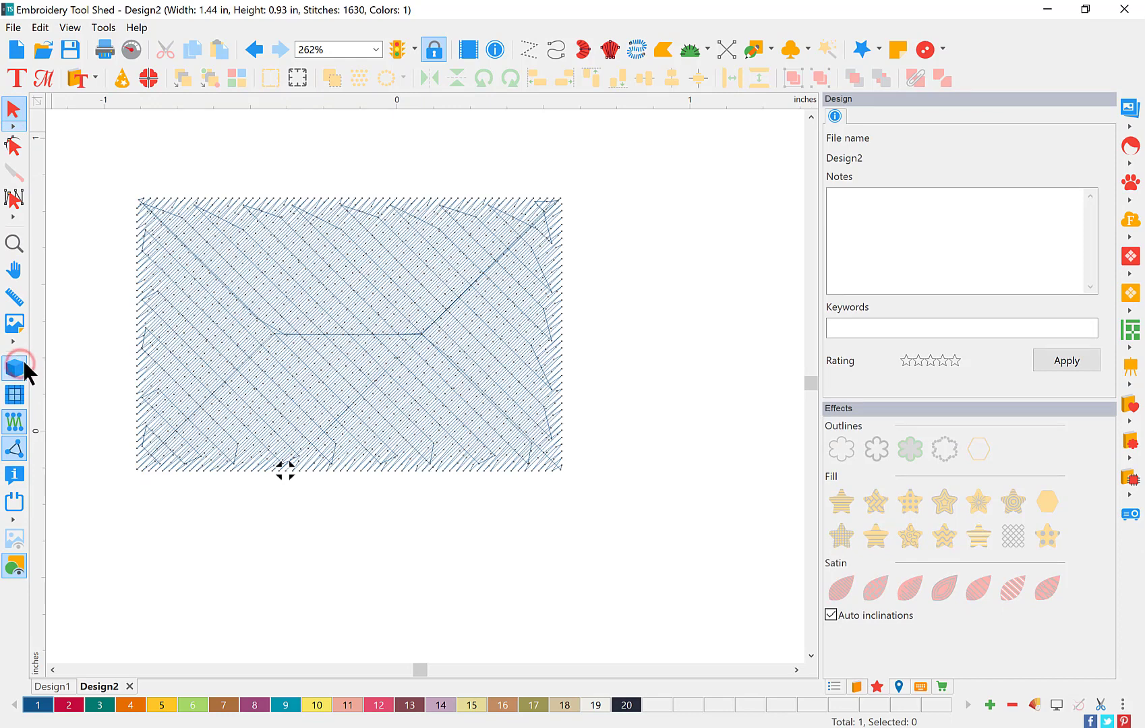
left_click(16, 450)
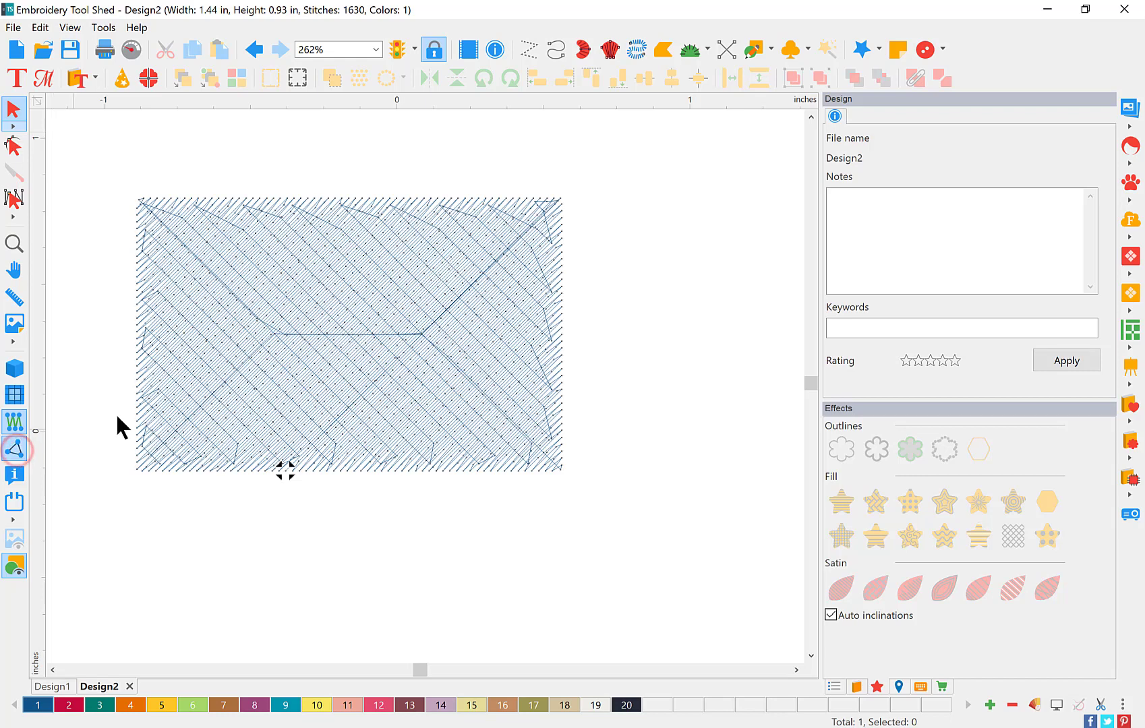
left_click(20, 203)
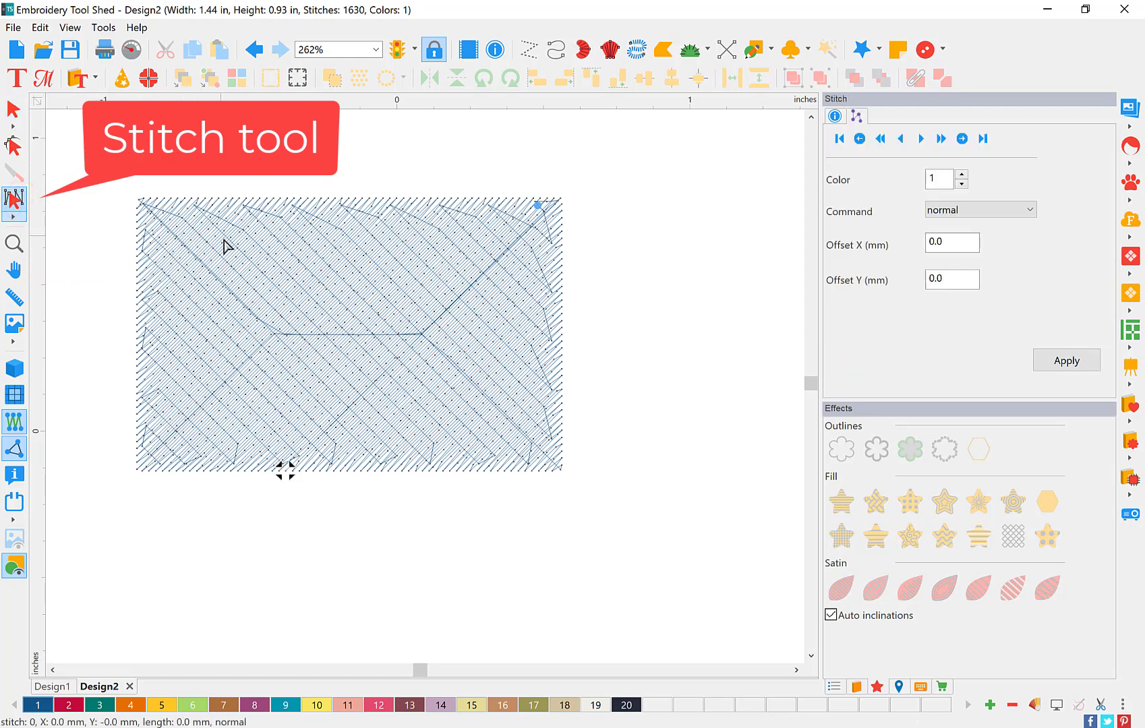
left_click(243, 265)
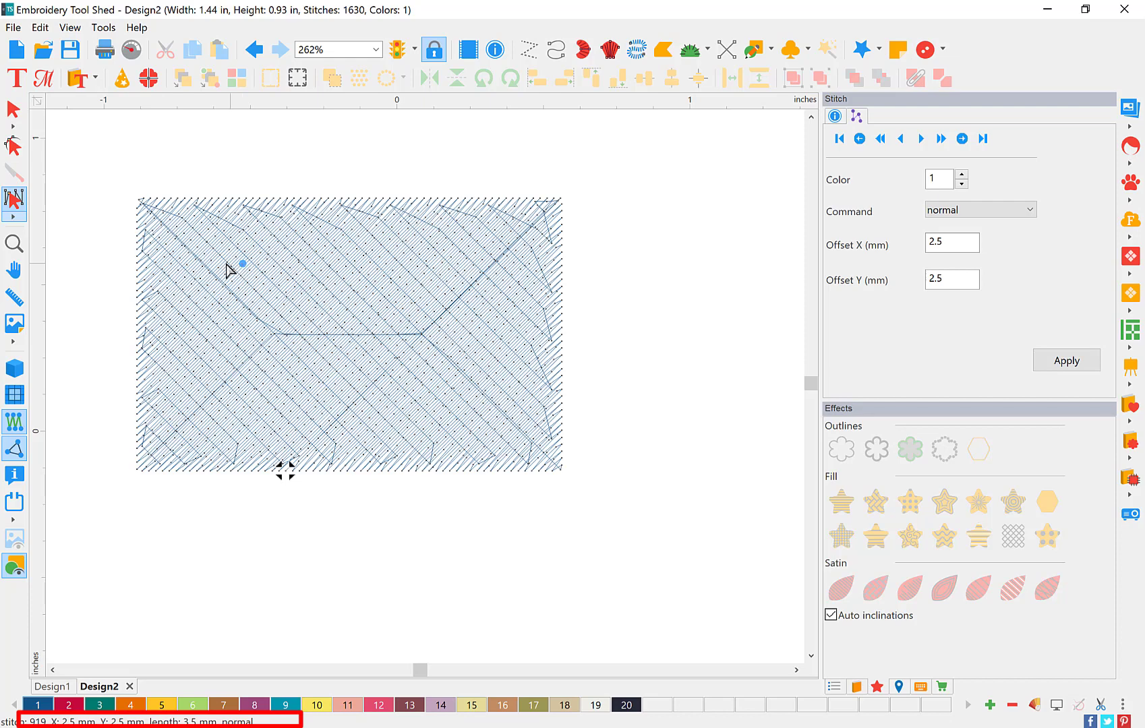
left_click(191, 240)
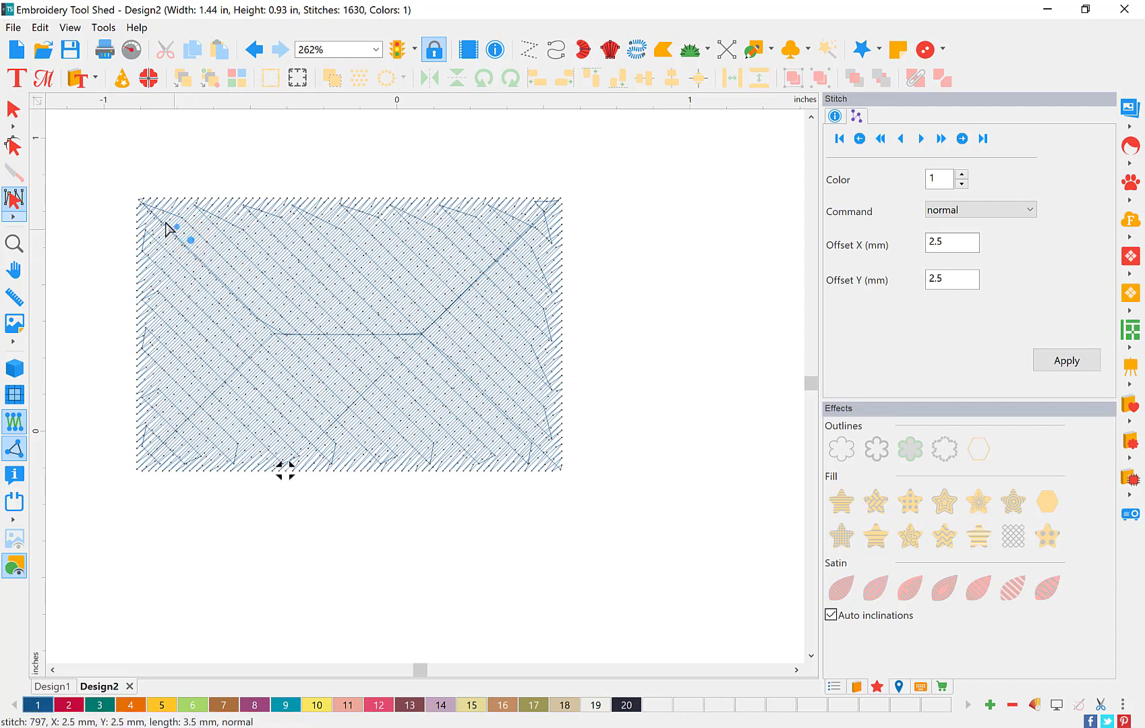
Assign color 2 and a needle change command to the stitch at the fill's upper-left corner.
left_click(138, 201)
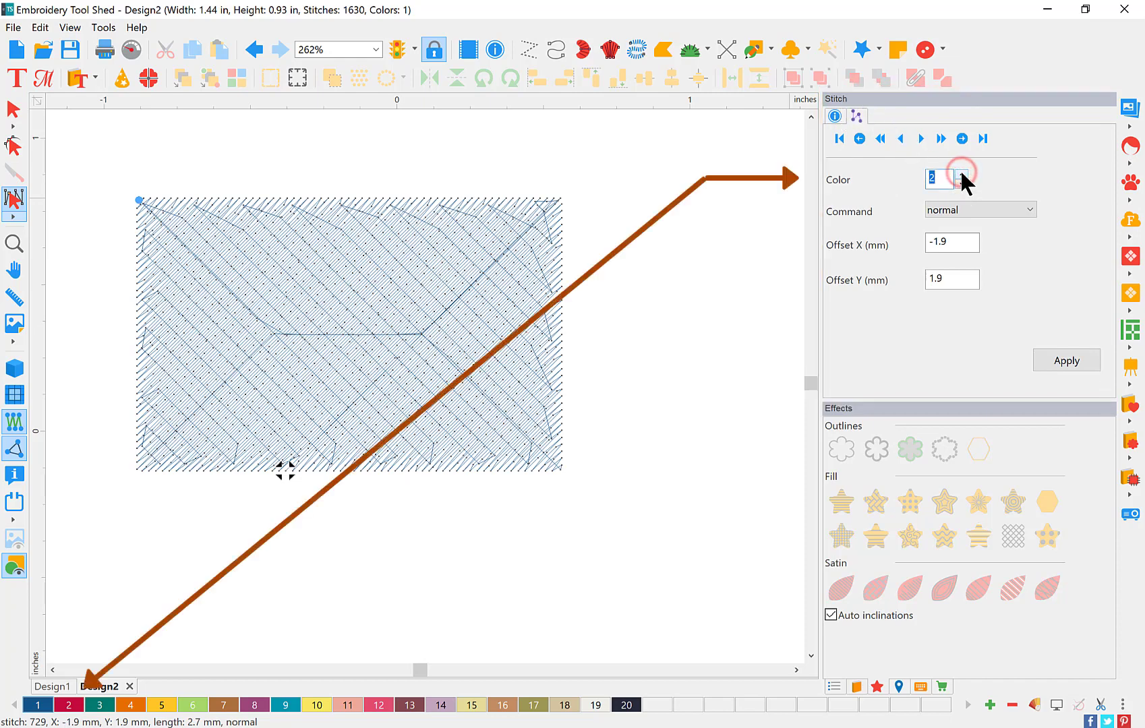
left_click(962, 174)
left_click(978, 210)
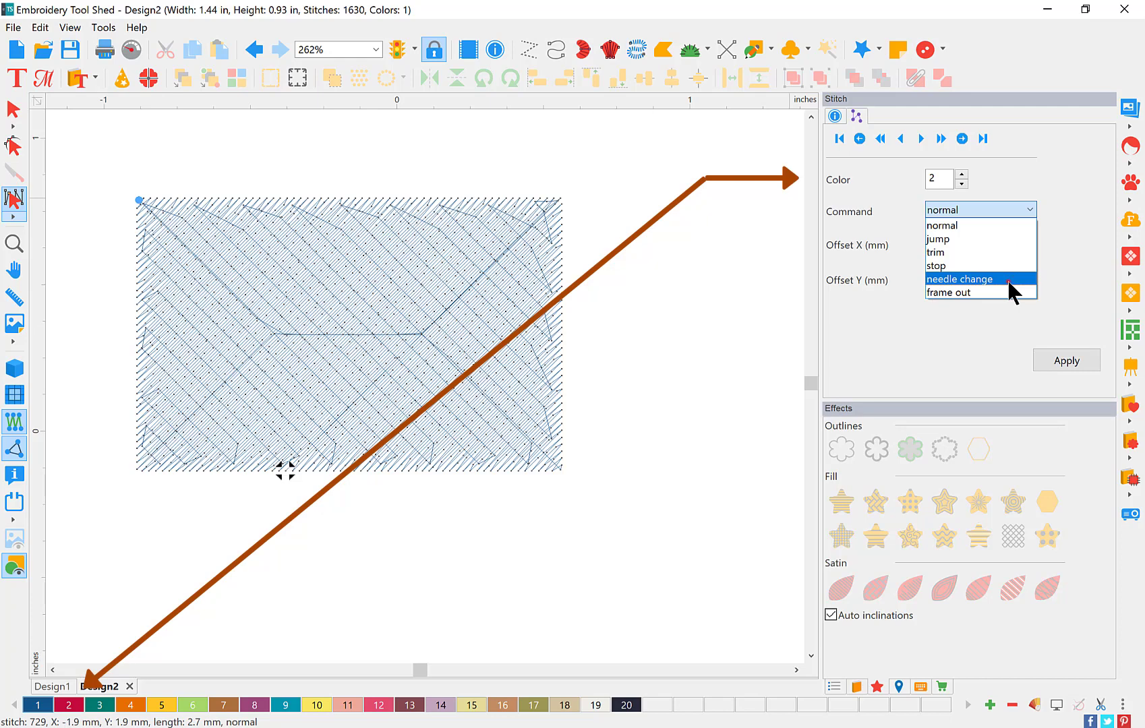
left_click(1009, 283)
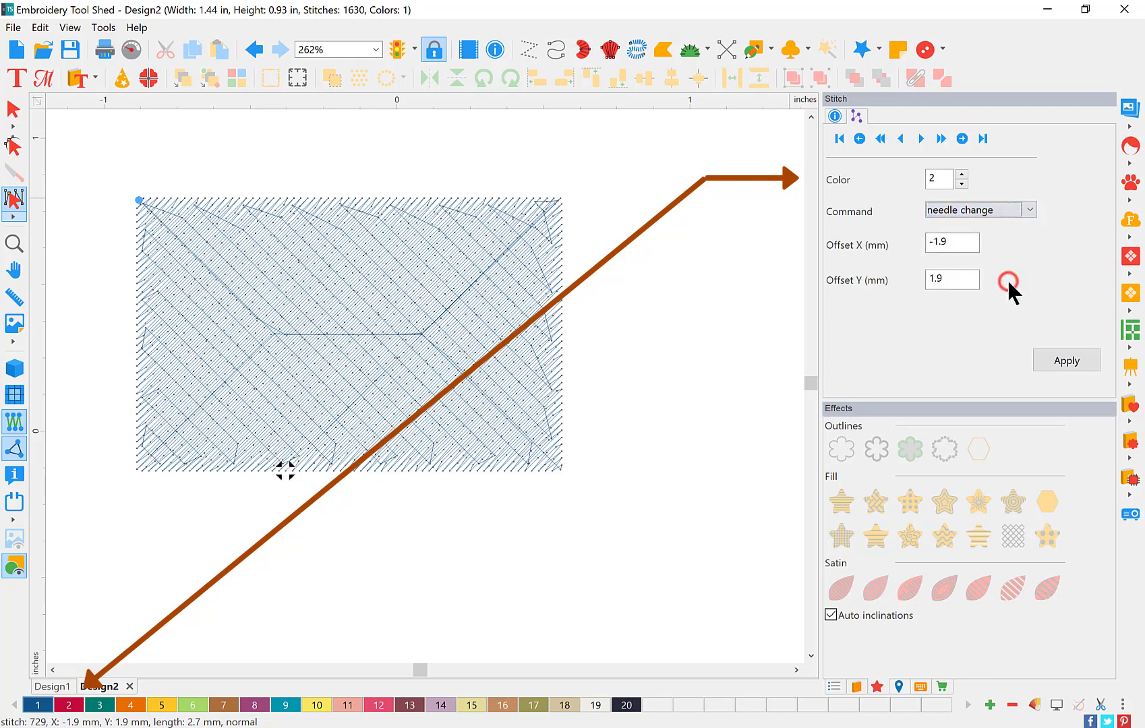
left_click(1080, 362)
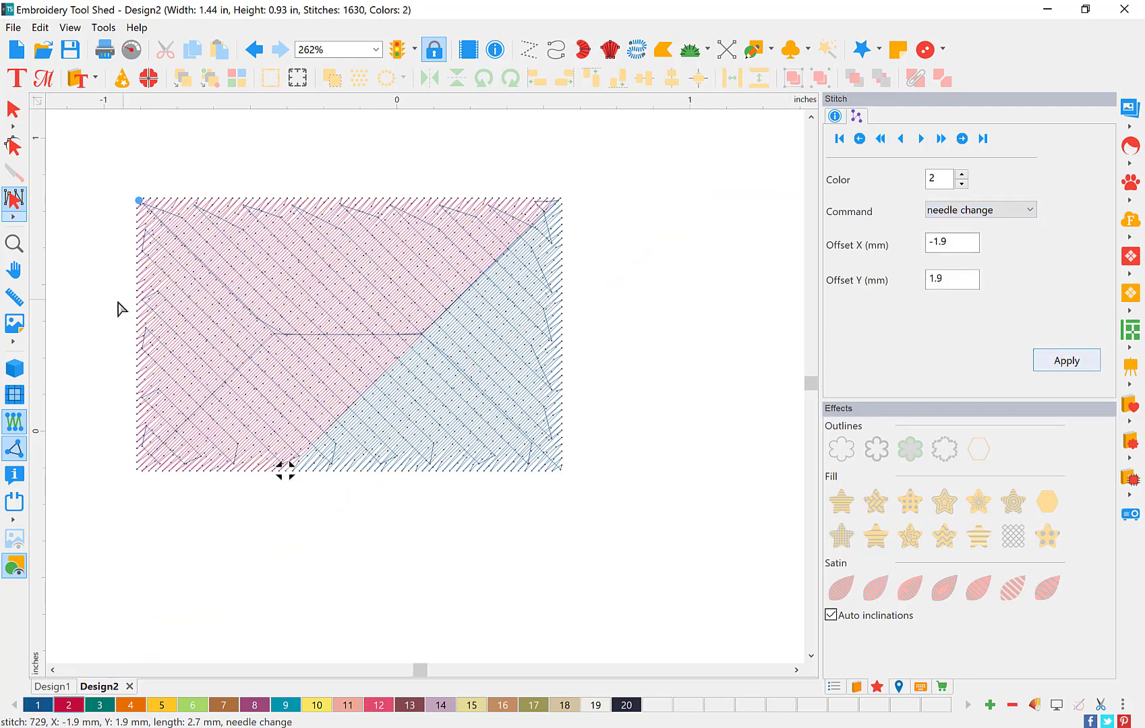
Simulate the two-color fill from the first to the last stitch to check the sewing order.
left_click(131, 49)
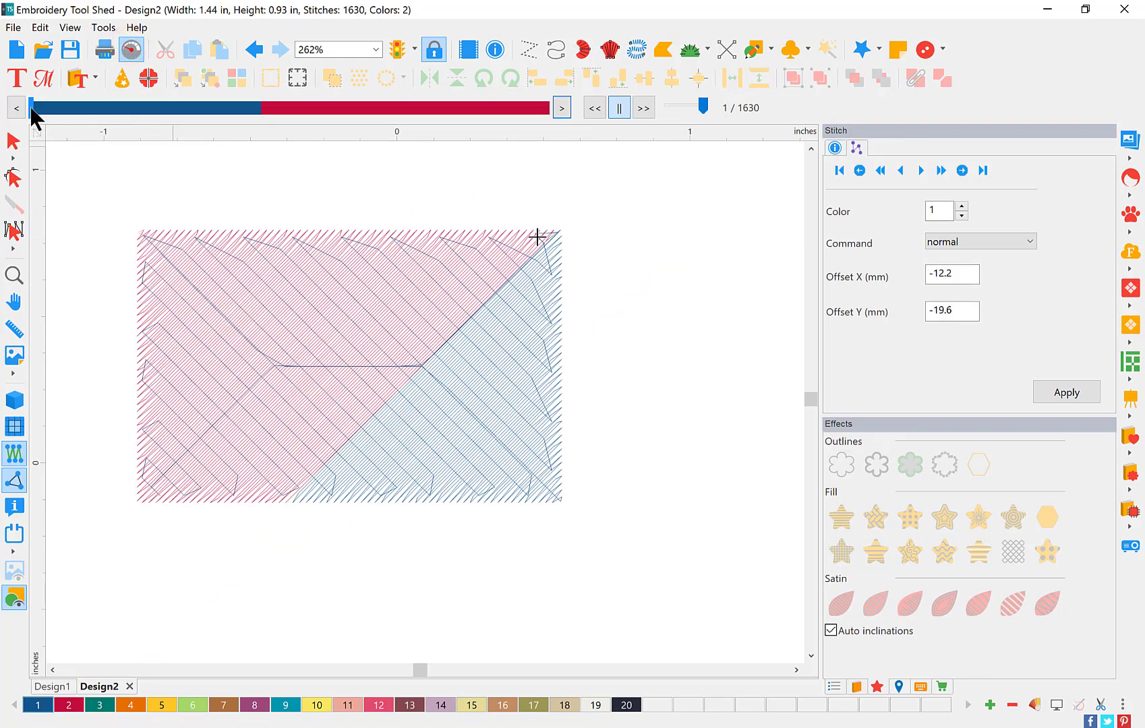
left_click_drag(31, 108, 553, 126)
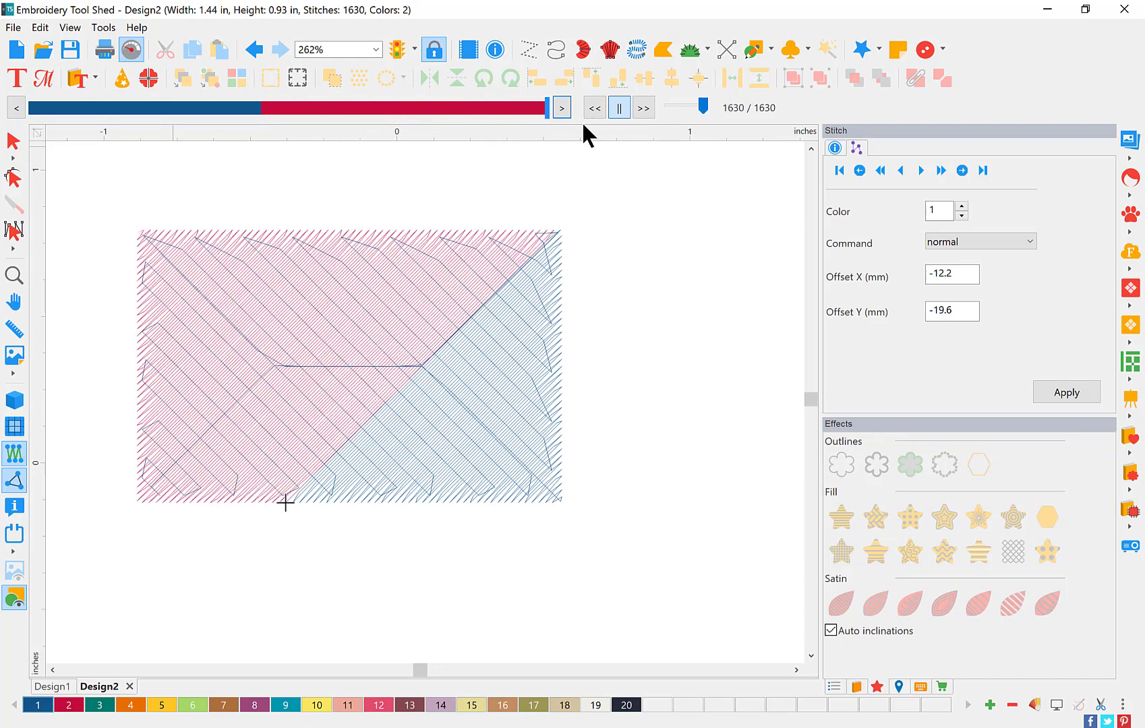
left_click(15, 144)
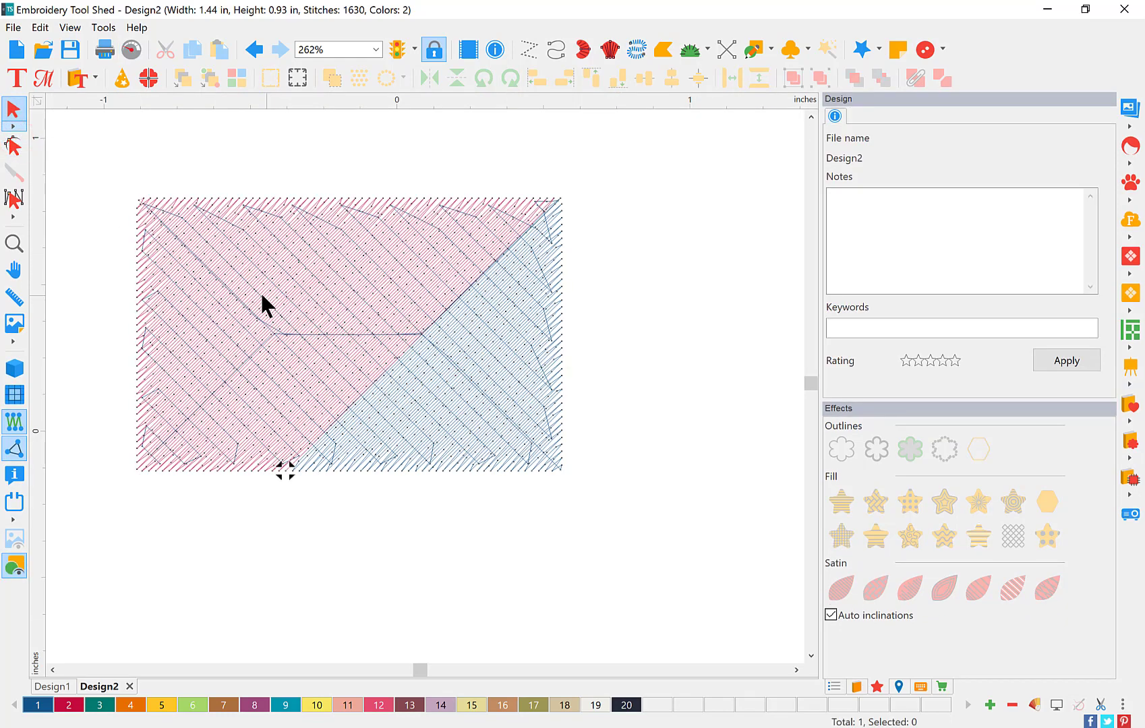
Assign color 3 and a needle change command to a stitch in the middle of the pink area.
left_click(15, 199)
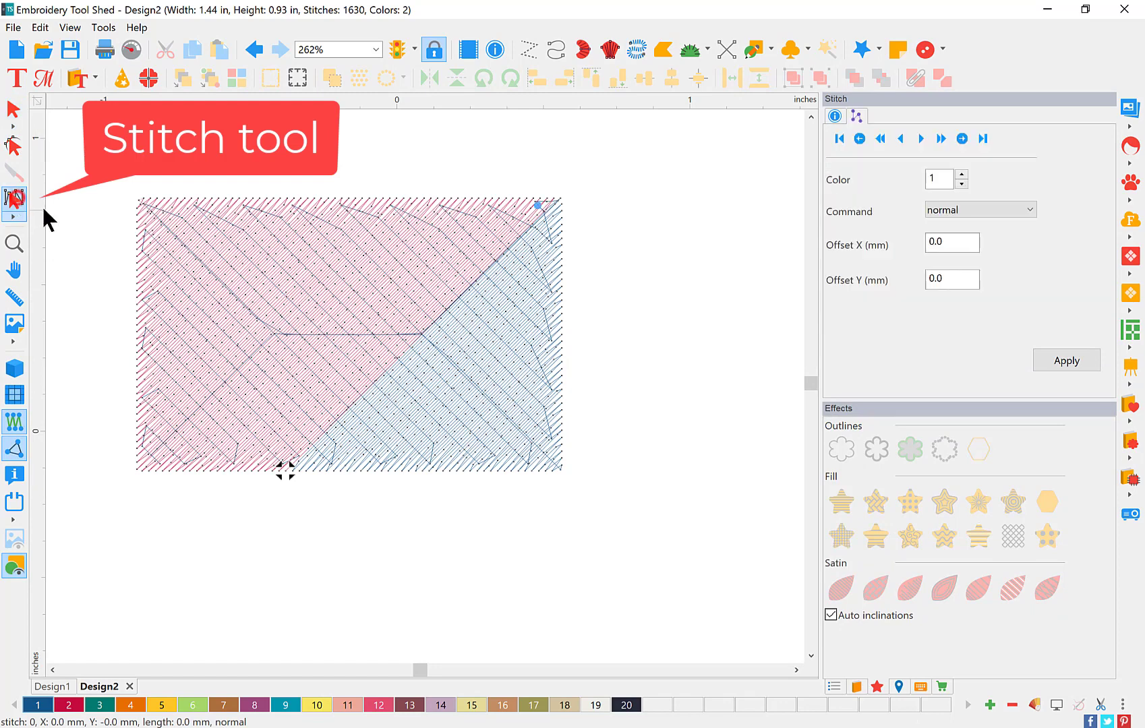
left_click(284, 308)
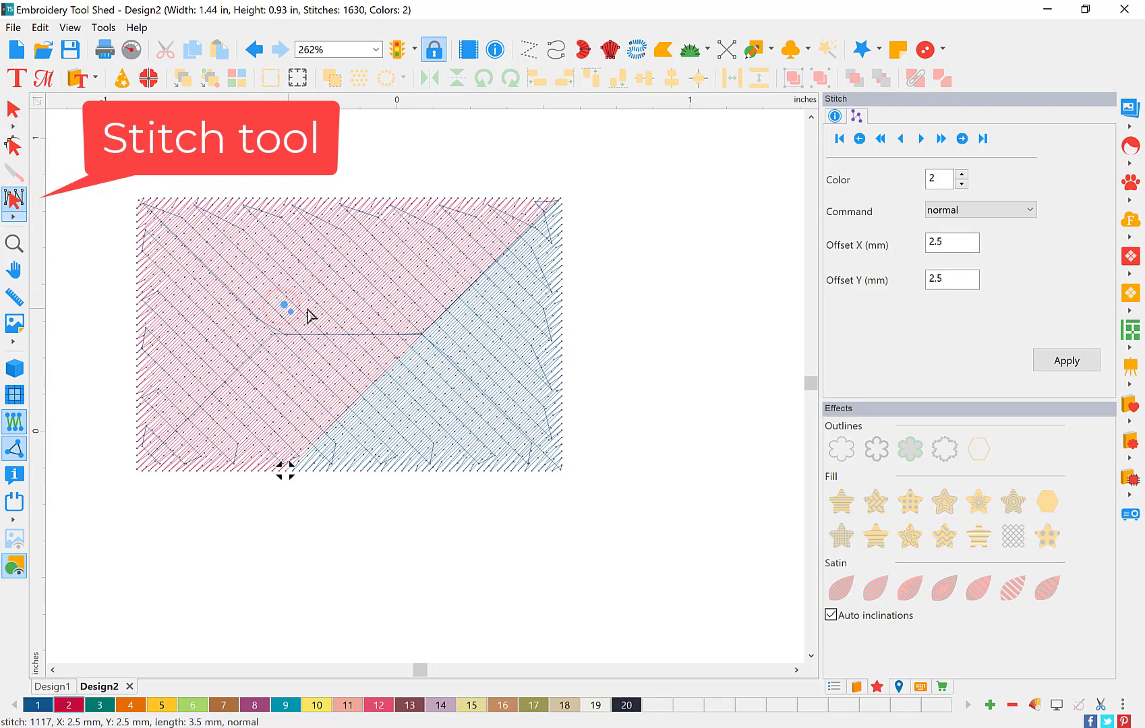
left_click(962, 174)
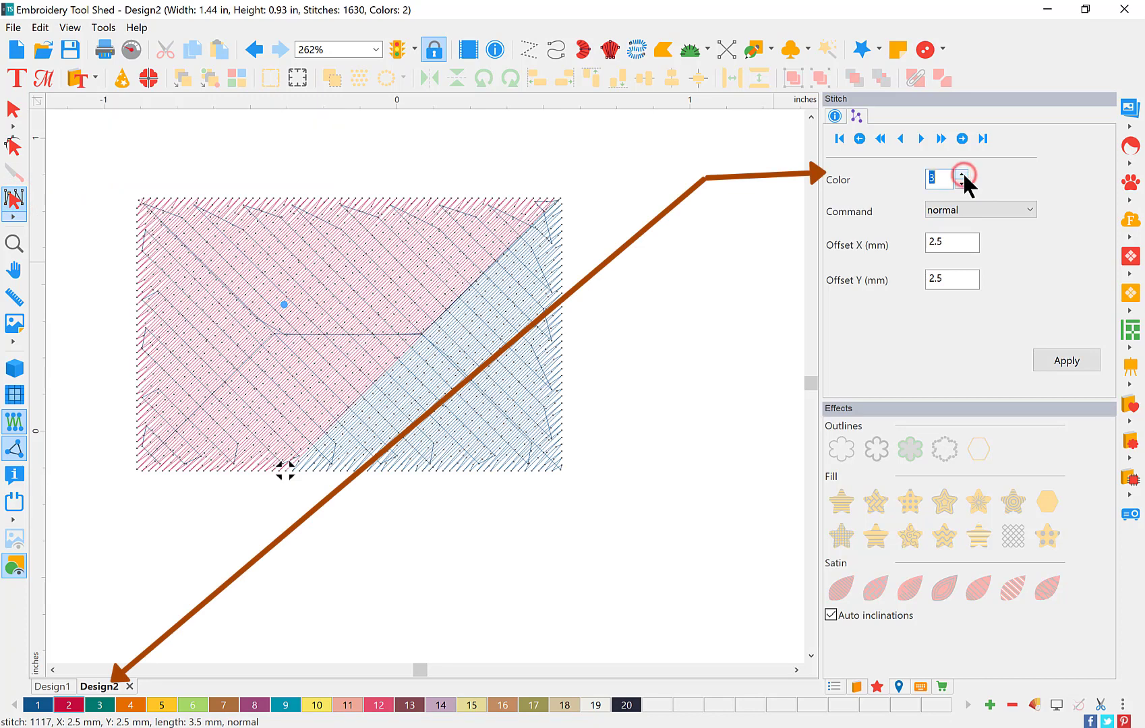
left_click(977, 211)
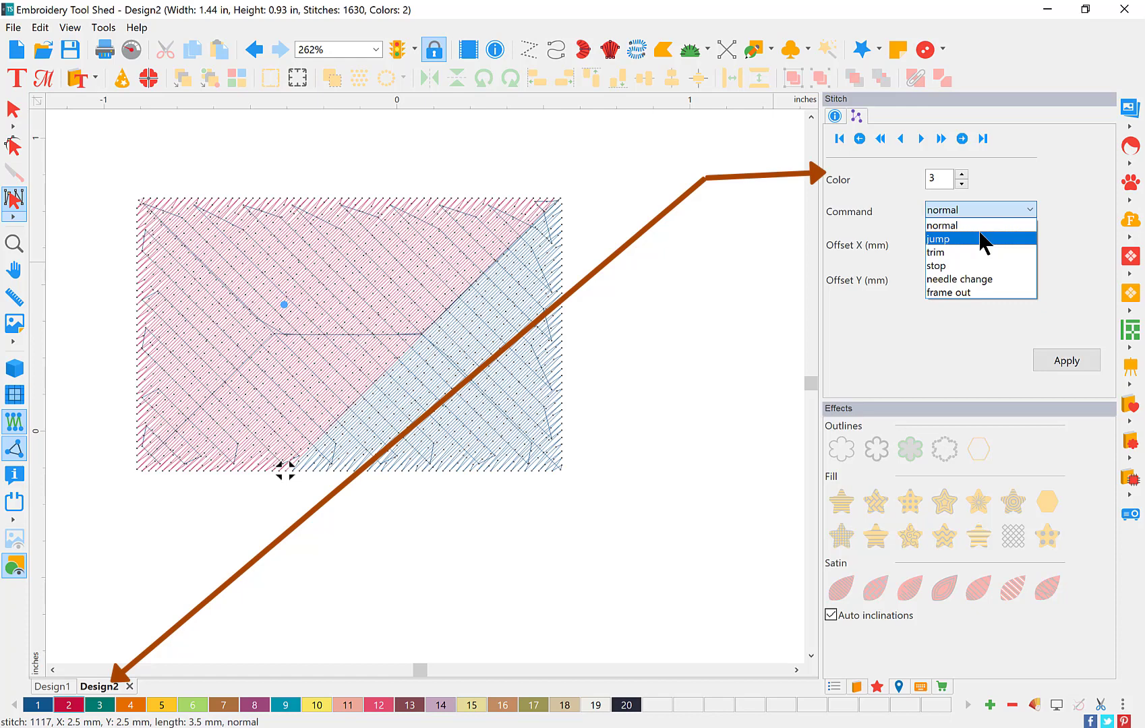
left_click(1001, 279)
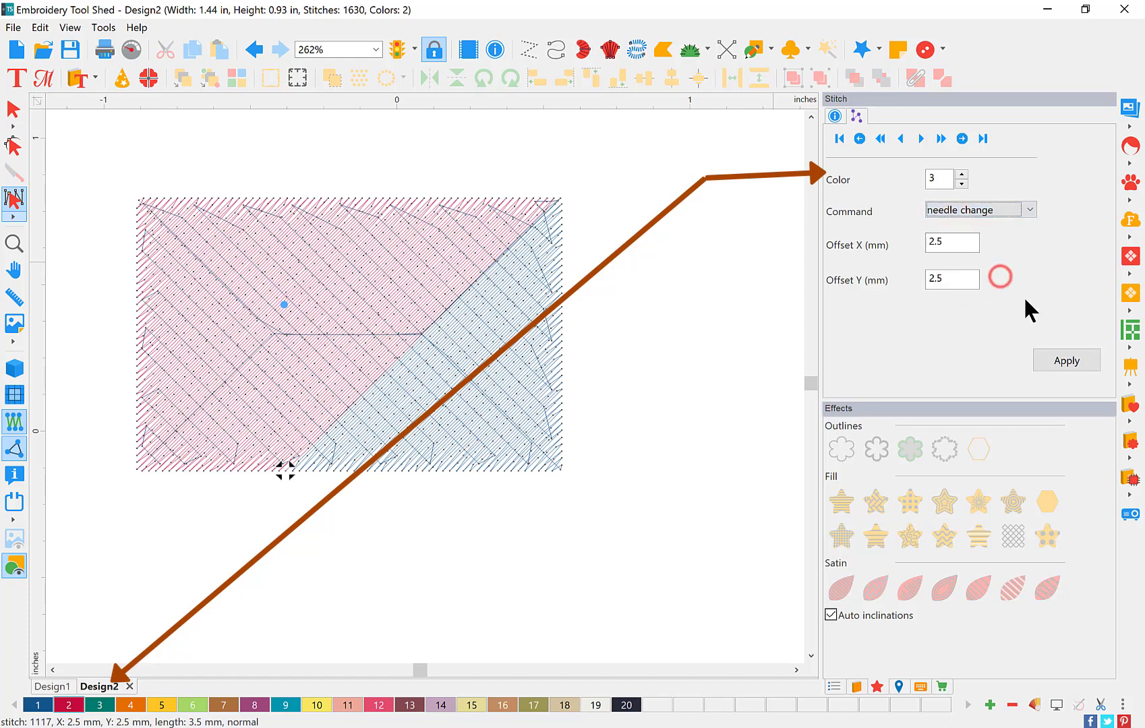
left_click(1070, 355)
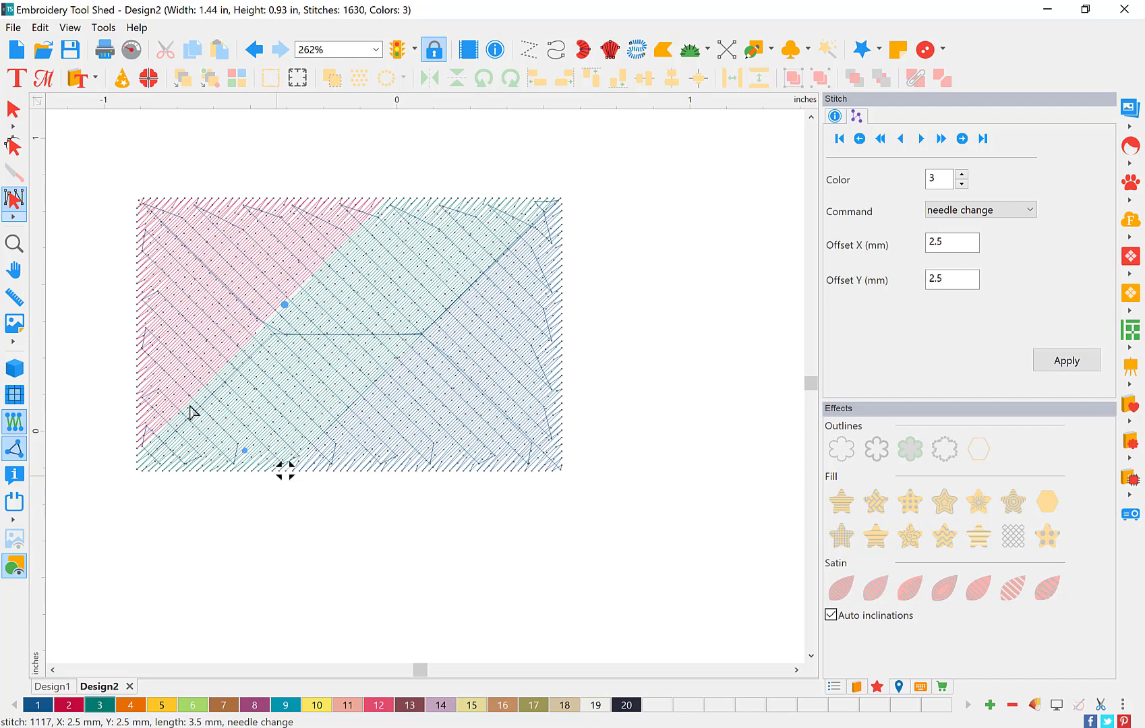
Create a new design and load the image ballon.jpg into Stitched Snapshots.
left_click(18, 51)
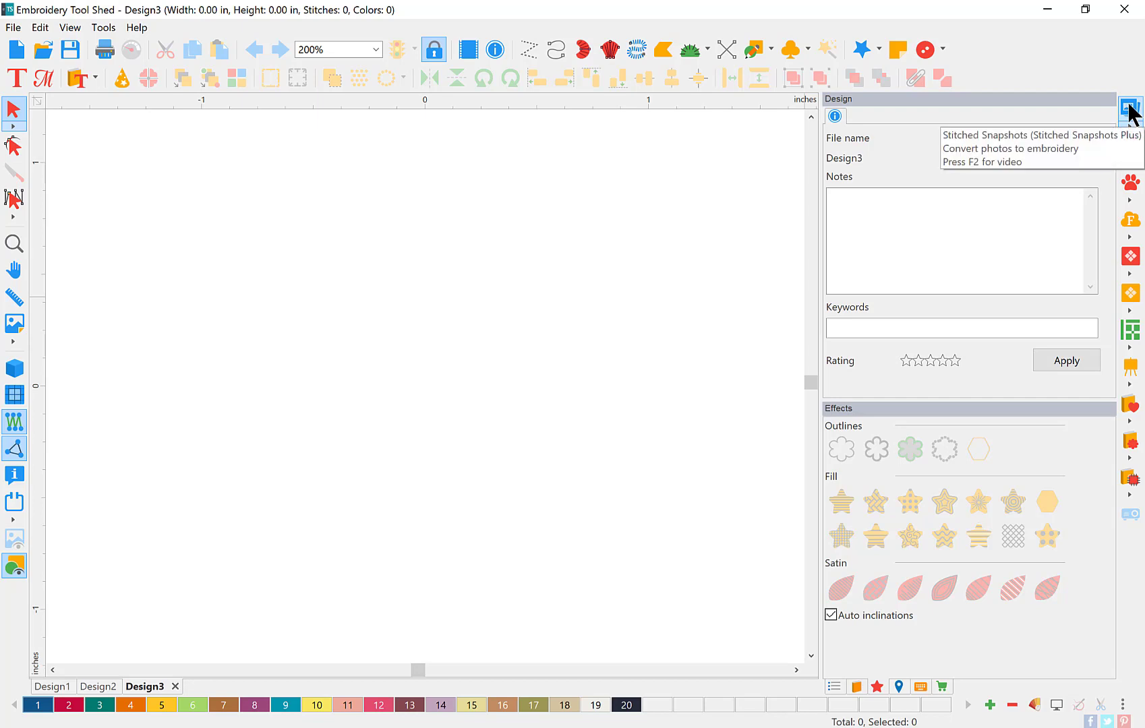
left_click(1130, 108)
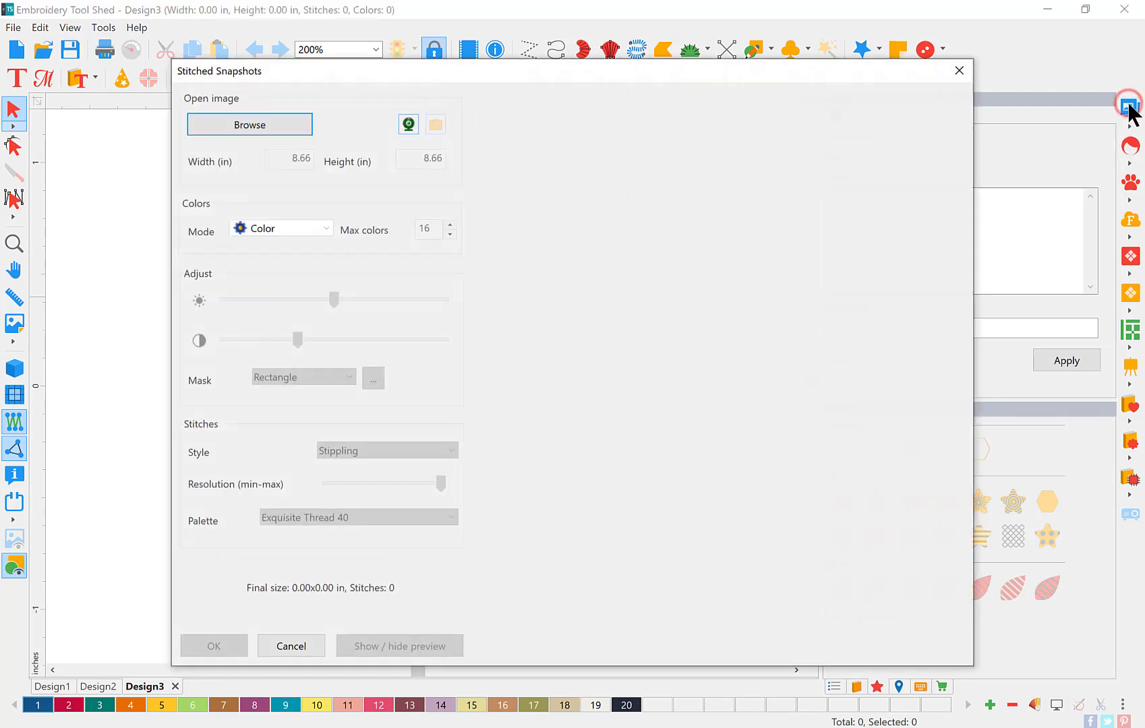
left_click(282, 123)
left_click(745, 297)
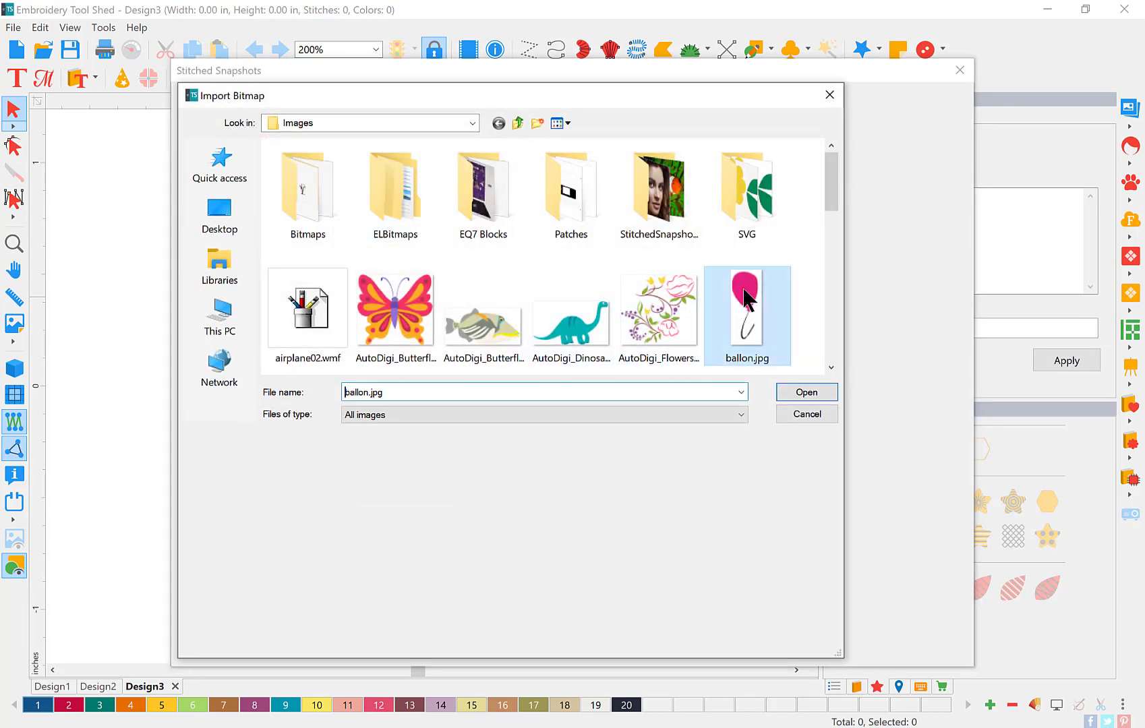
left_click(806, 392)
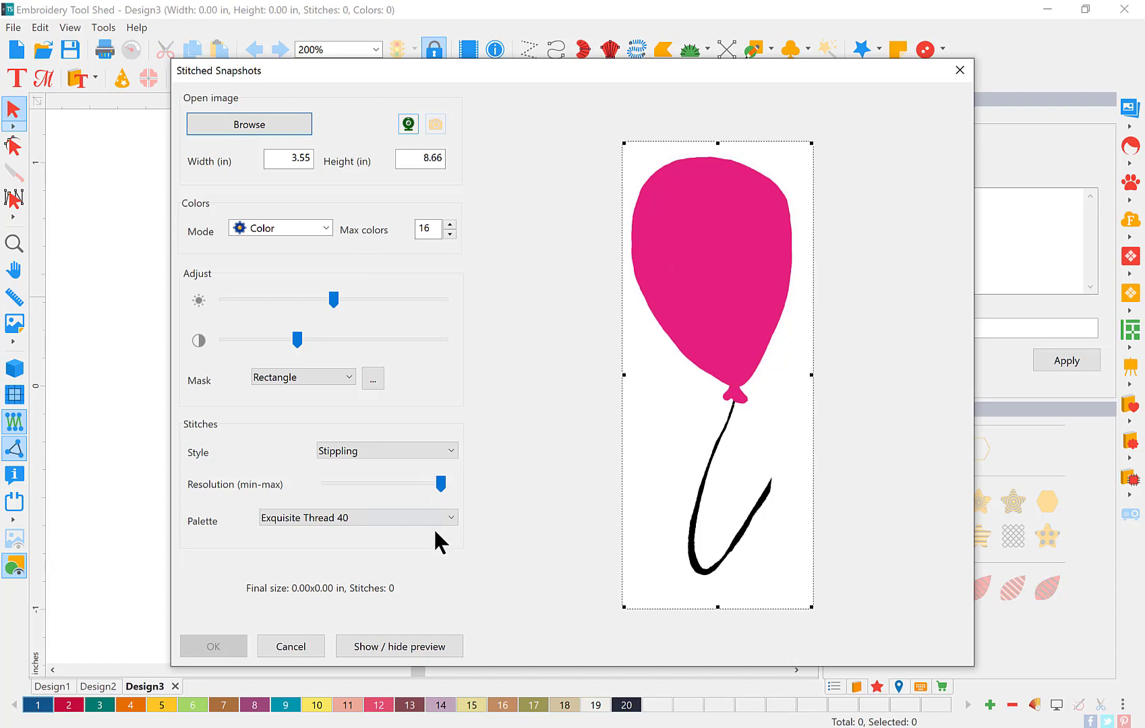
Preview the balloon in Stippling and Hatching styles, and generate its stitches with the Hatching style.
left_click(405, 640)
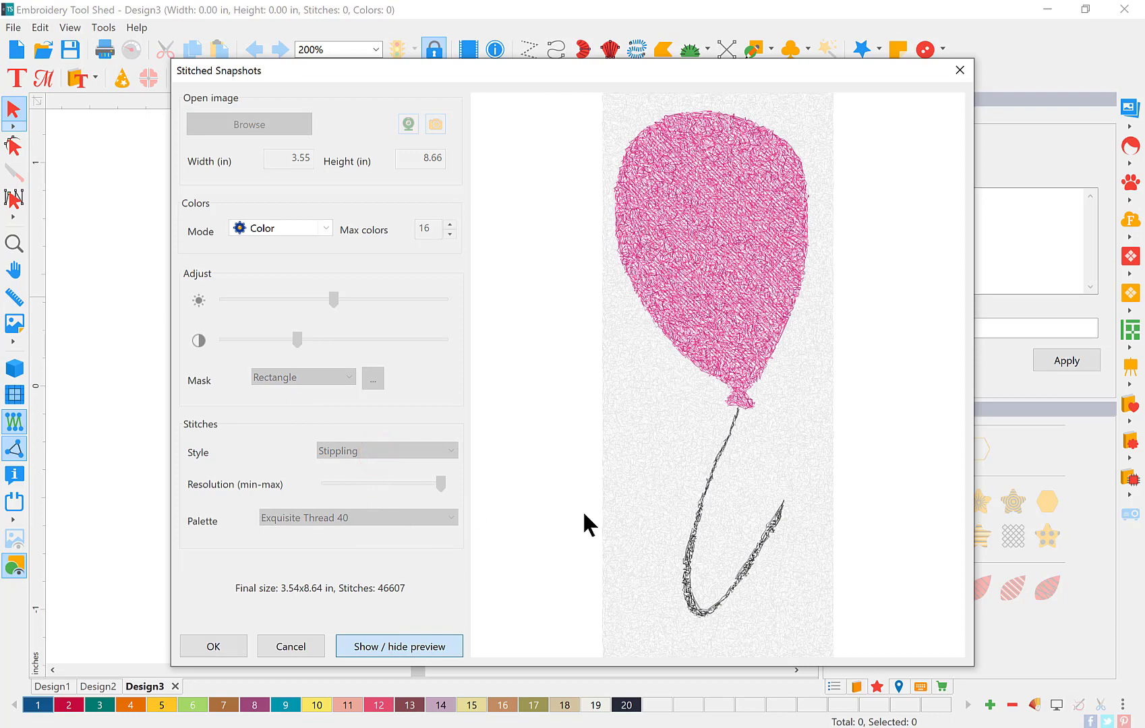
left_click(377, 648)
left_click(397, 450)
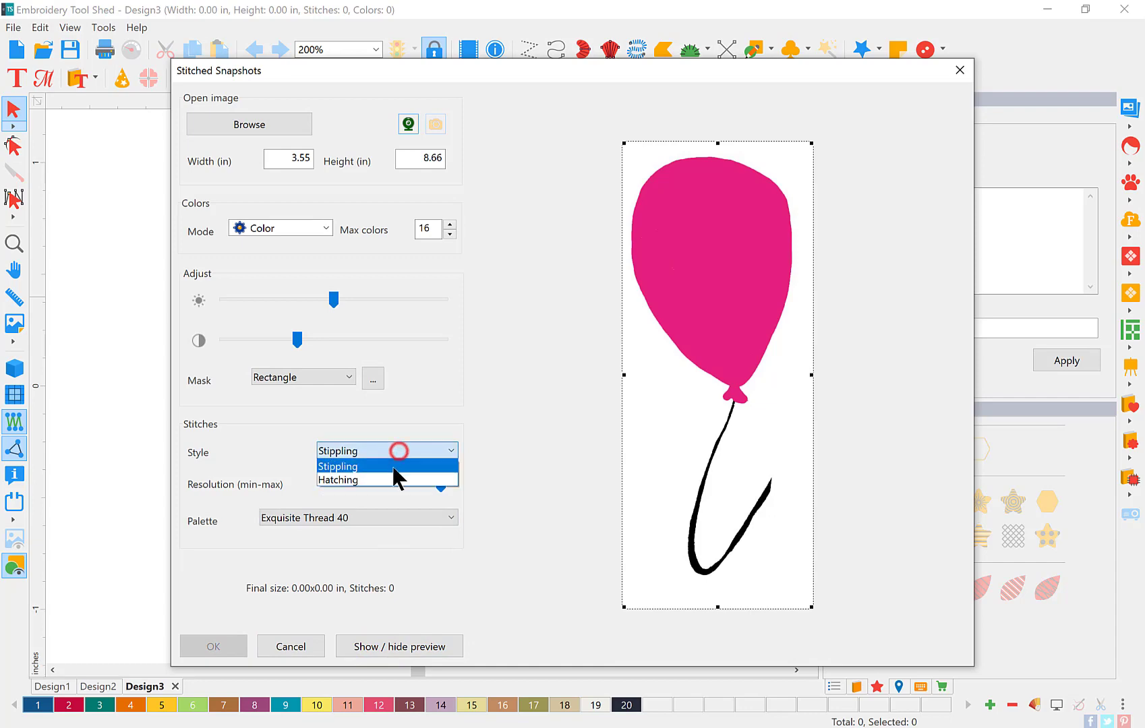
left_click(386, 479)
left_click(418, 646)
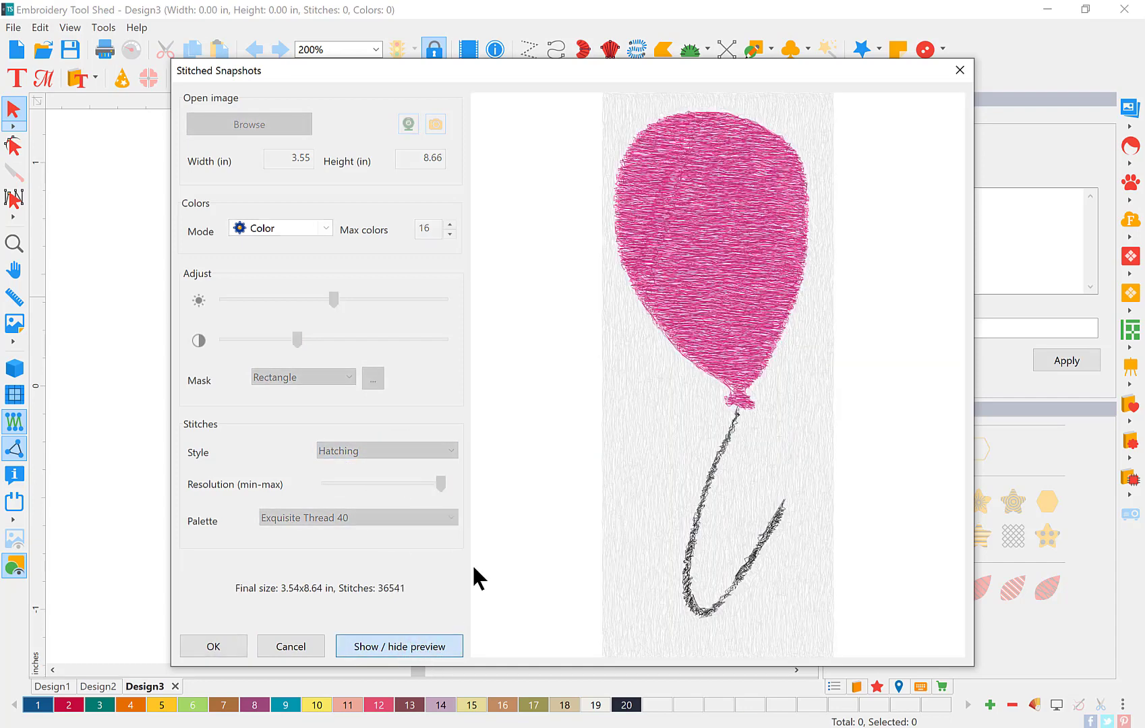
left_click(216, 646)
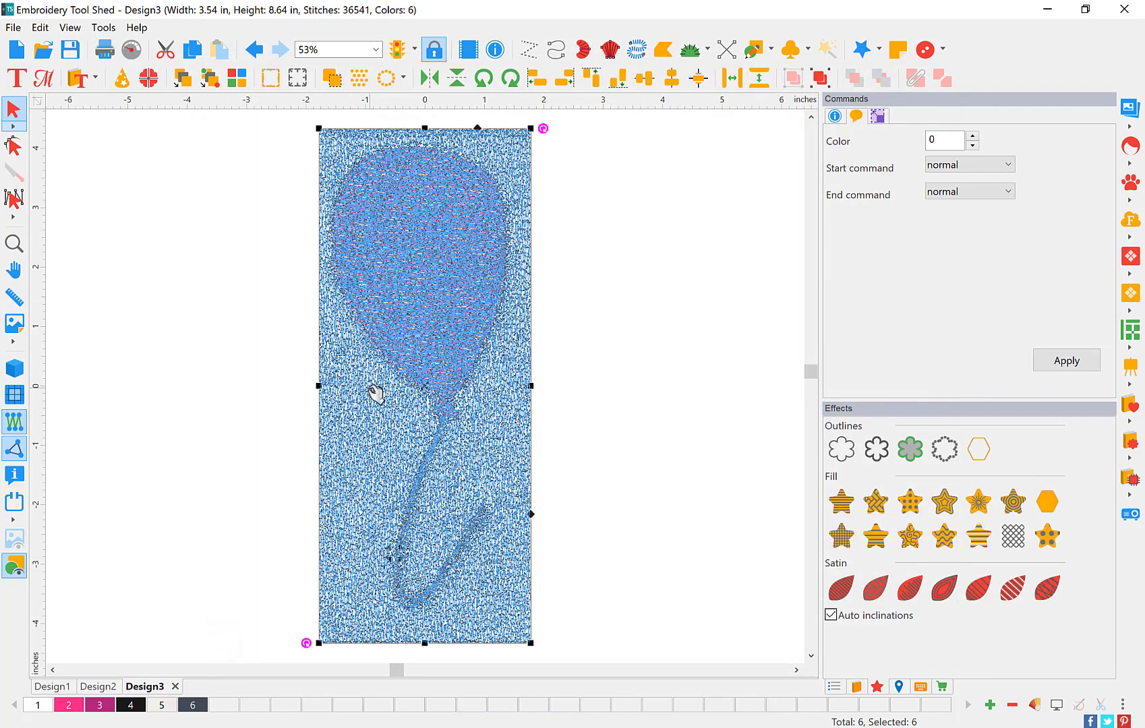
Ungroup the Hatching balloon stitches and delete the color 1 background layer, 10 Exquisite Thread 40.
left_click(147, 375)
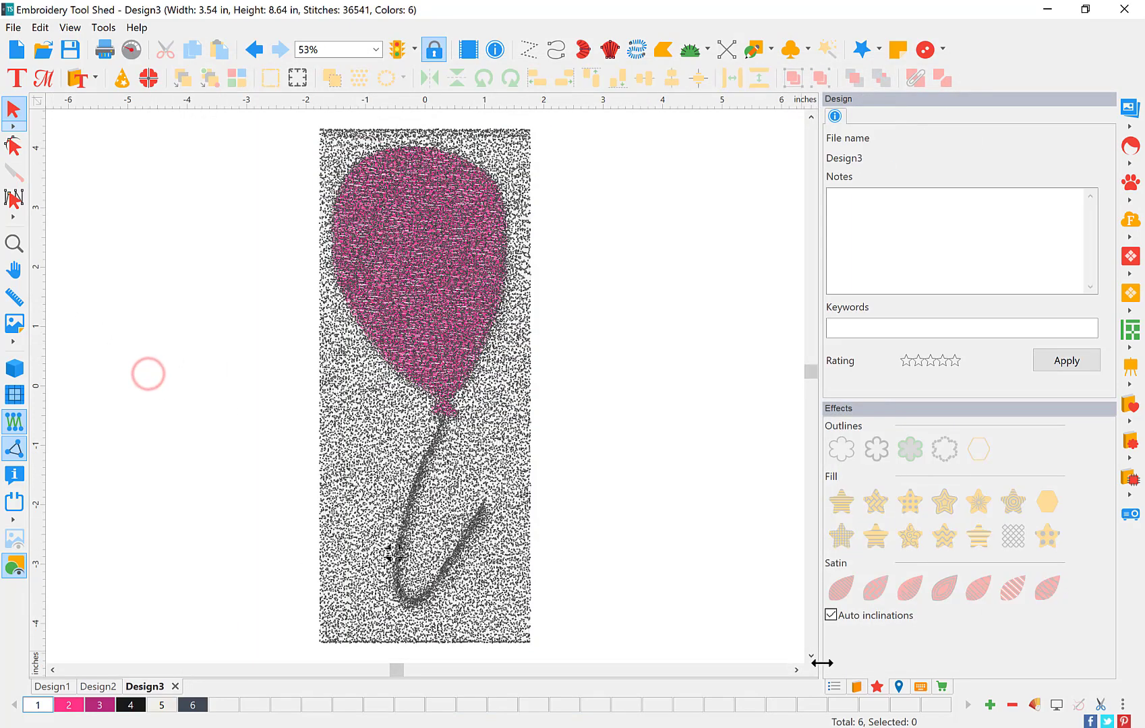
left_click(836, 686)
left_click(896, 439)
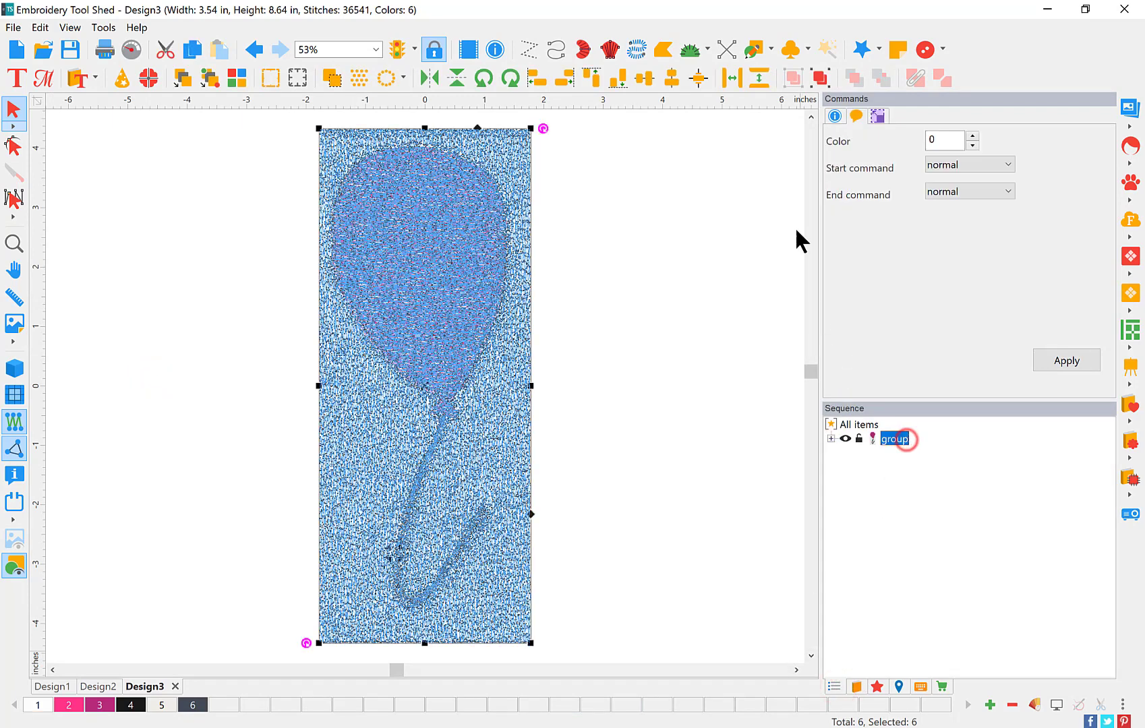
left_click(904, 439)
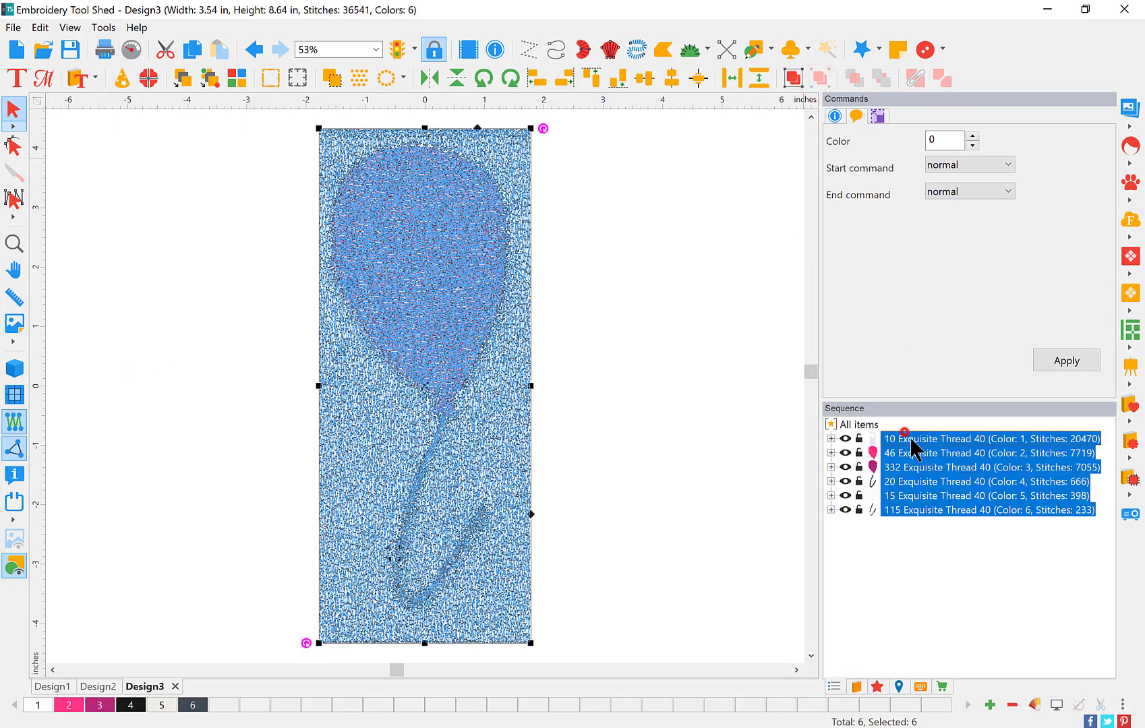
key("Delete")
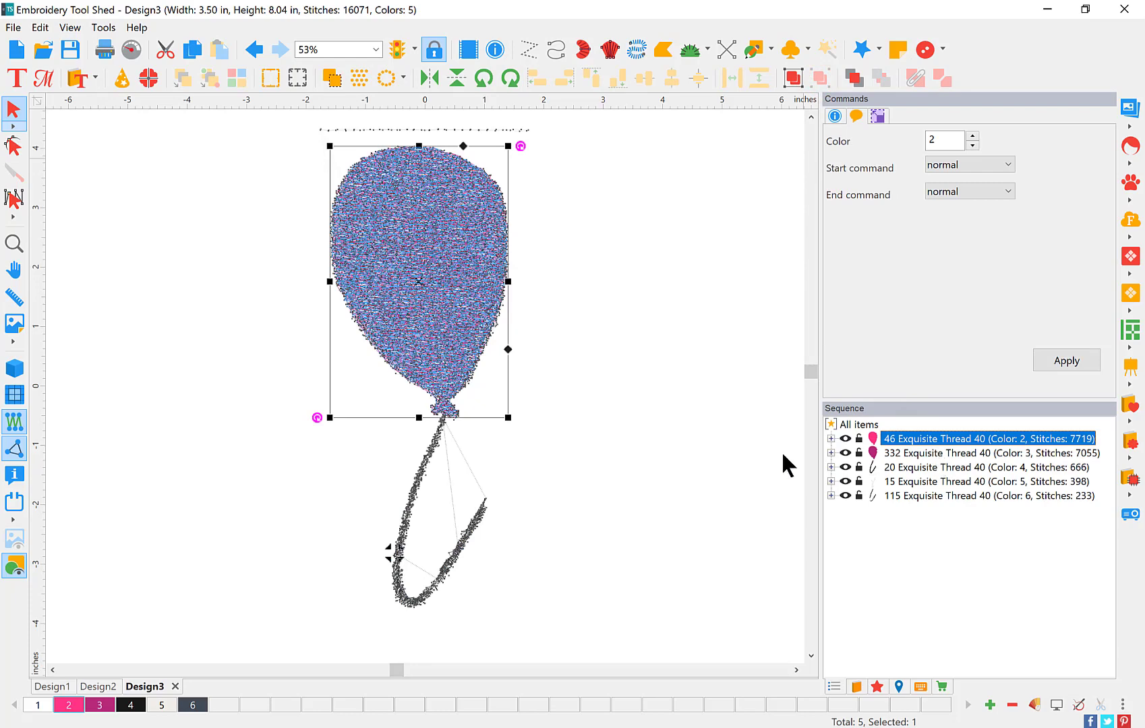
left_click(617, 430)
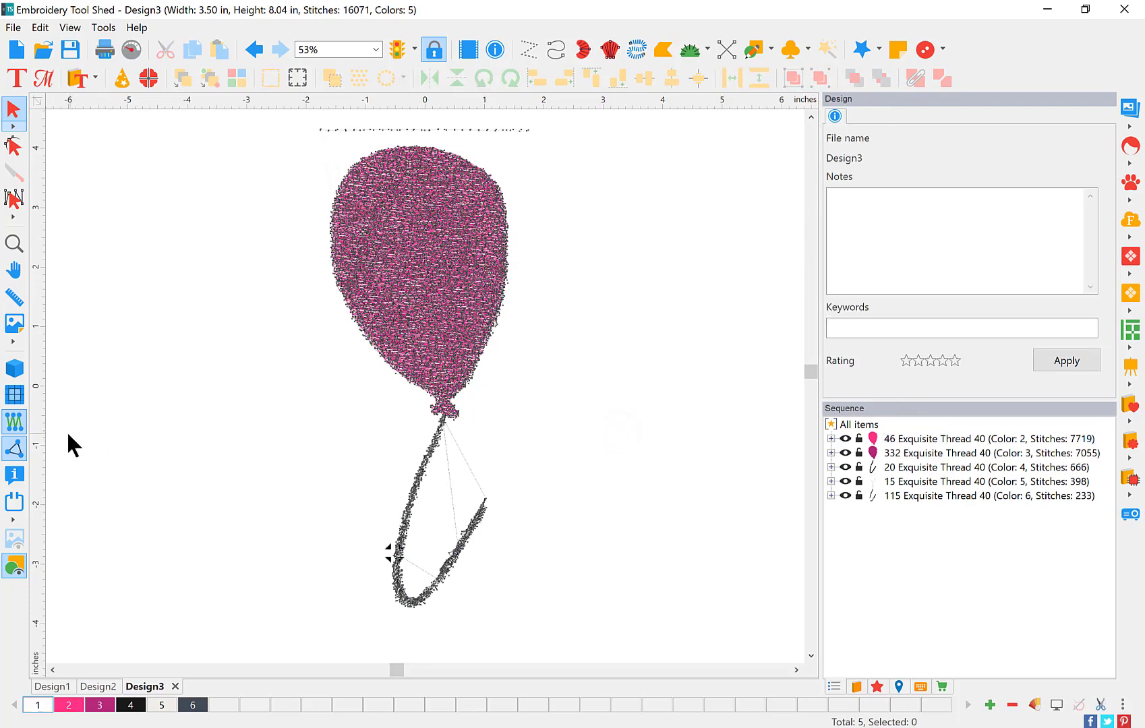
Hide the stitch points and inspect the color 2 and color 3 layers of the balloon one after the other.
left_click(15, 449)
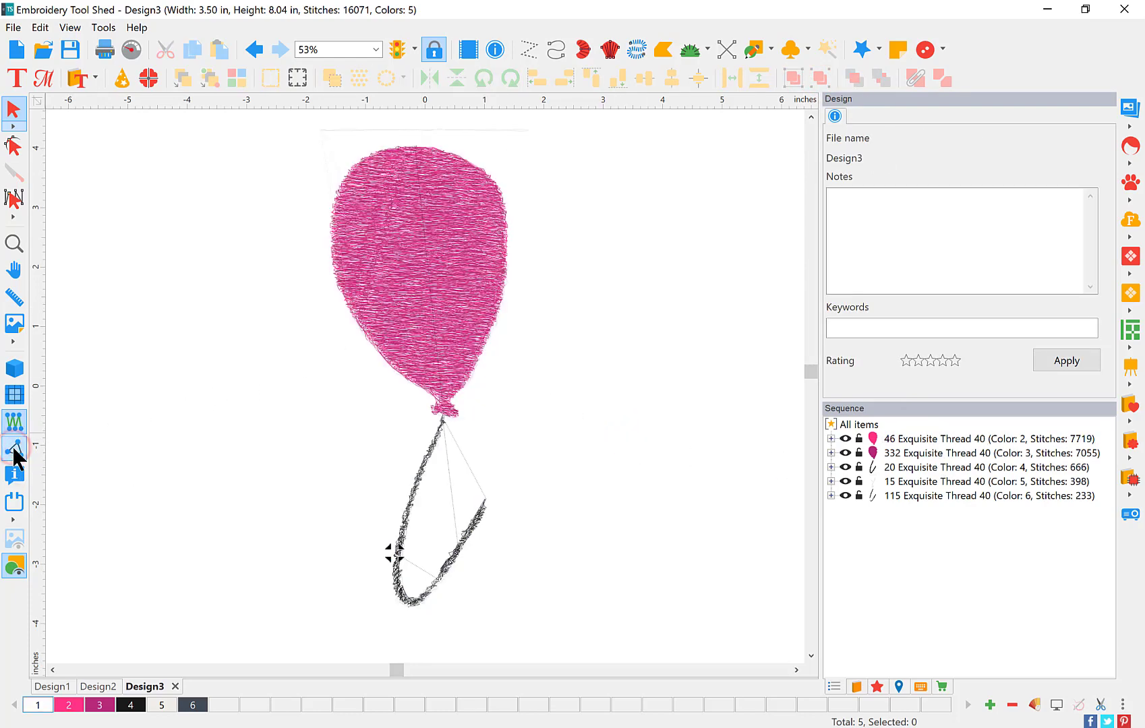
left_click(920, 439)
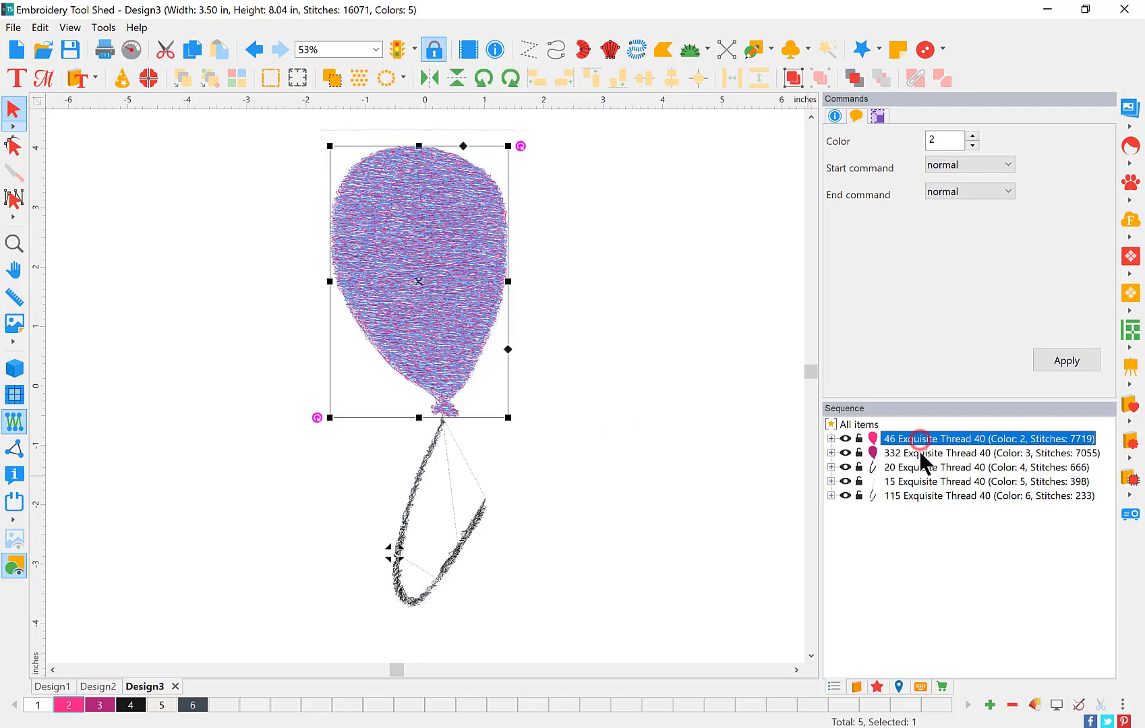
left_click(918, 453)
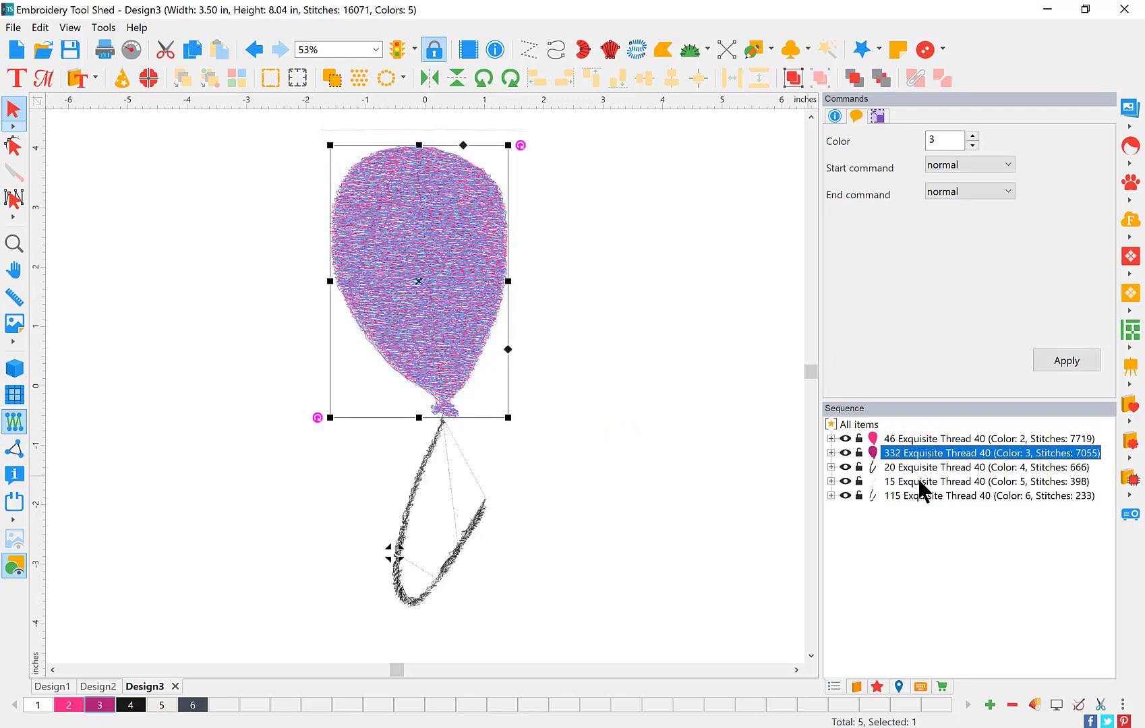
left_click(687, 392)
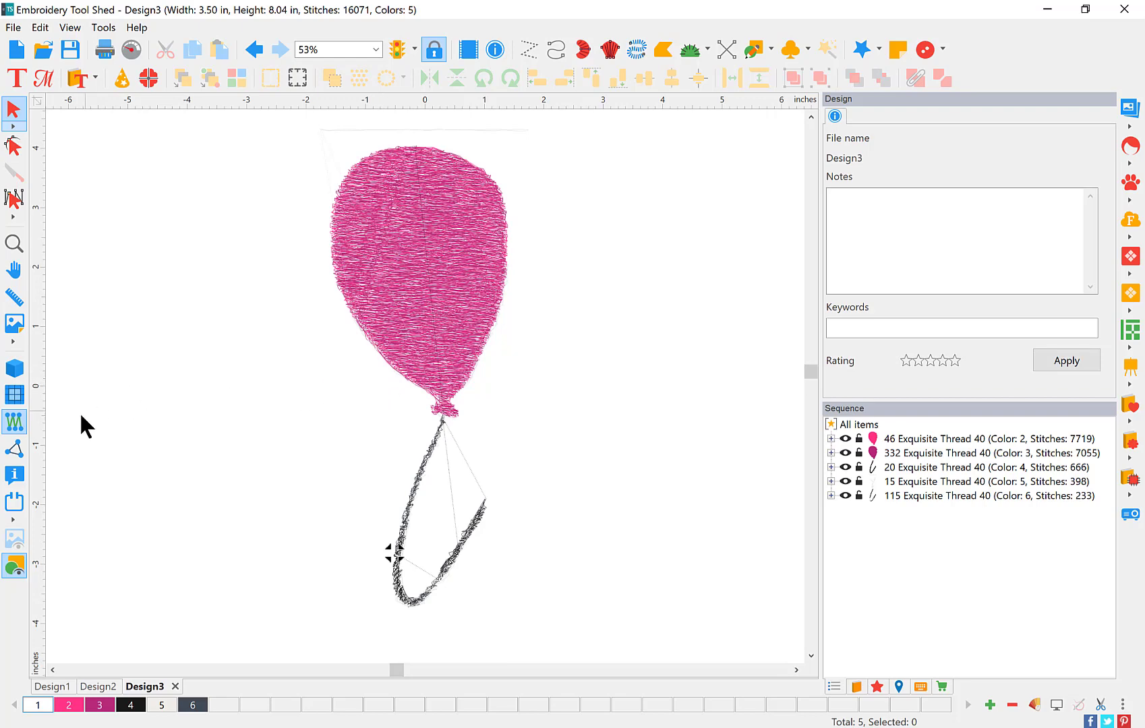
Show the stitch points and assign color 4 with a needle change command to a stitch in the balloon's upper middle.
left_click(14, 448)
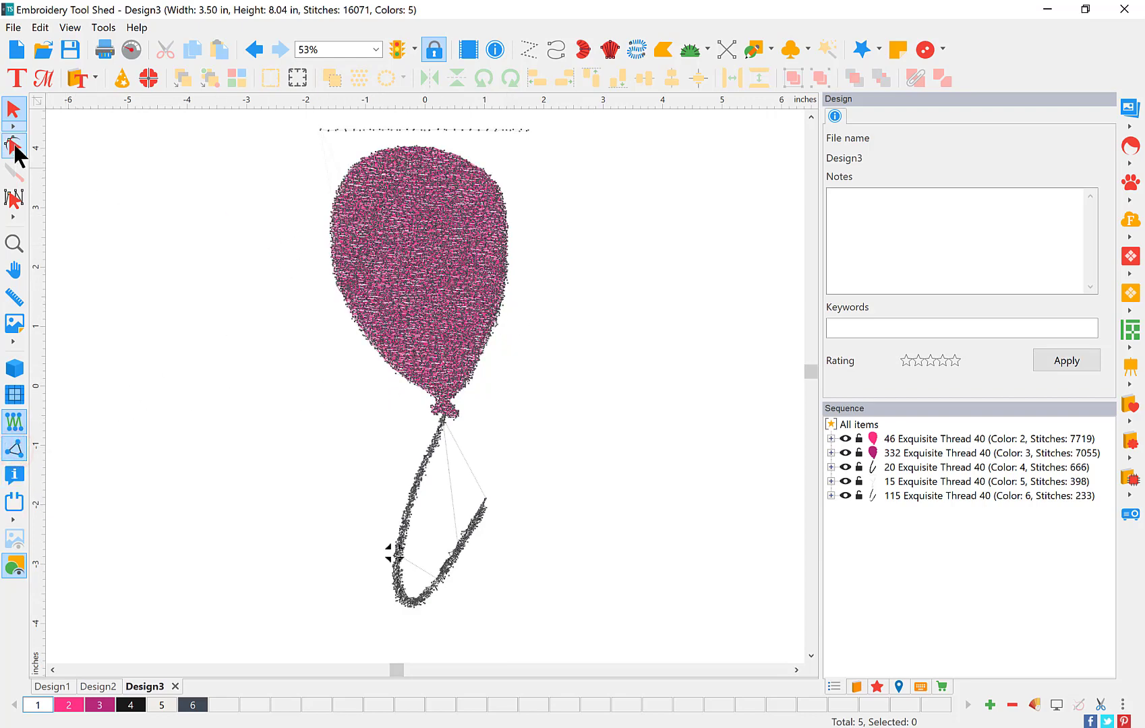
left_click(13, 197)
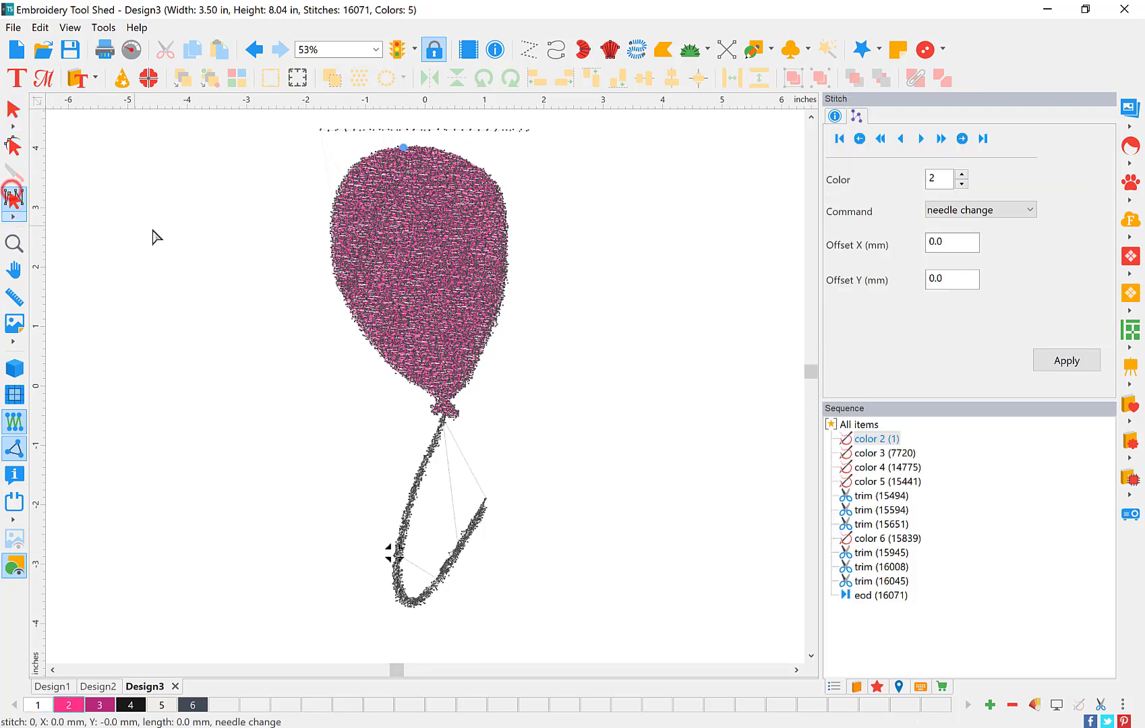
left_click(413, 249)
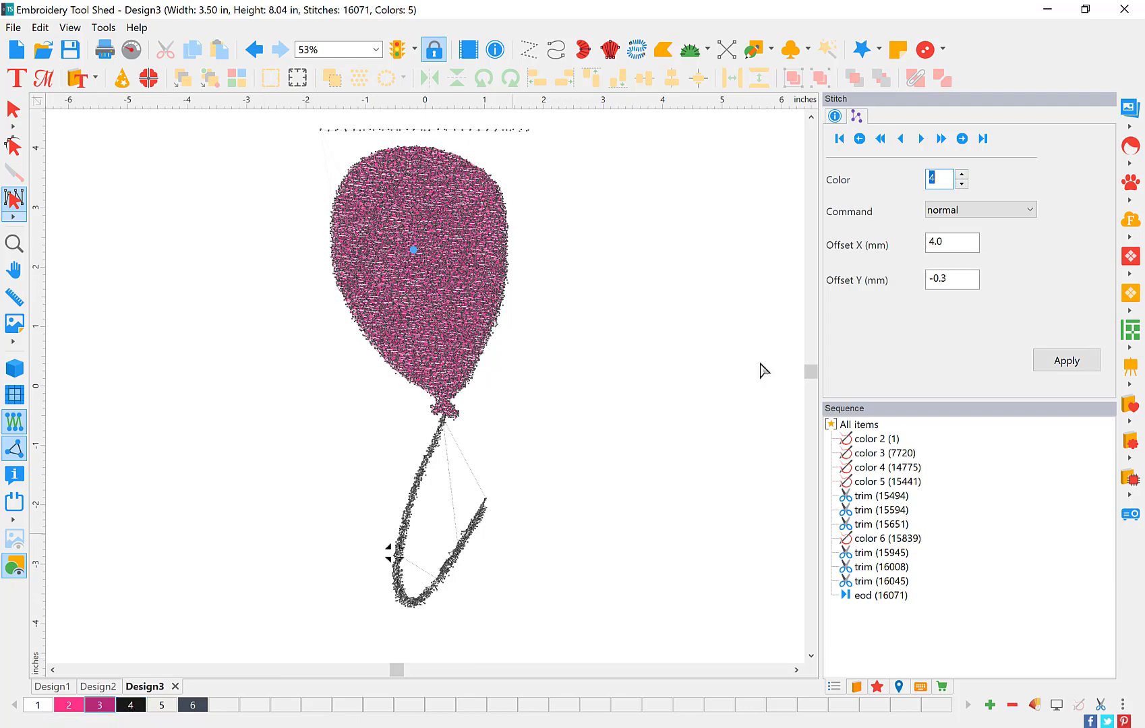
left_click(969, 207)
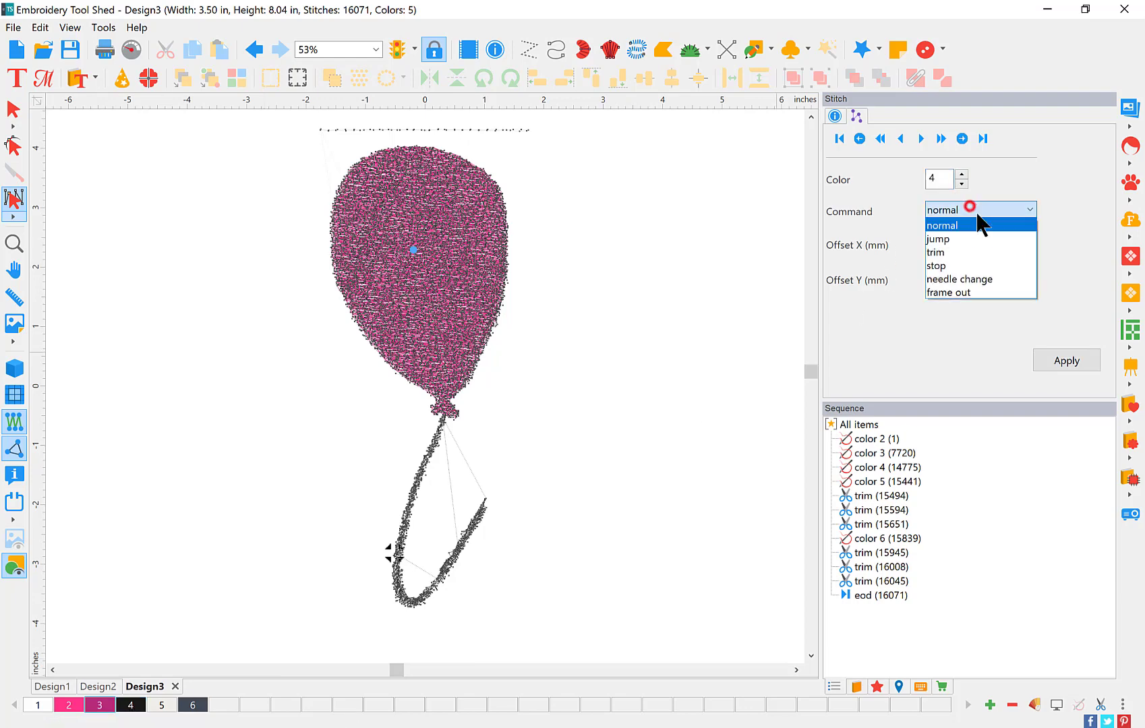
left_click(993, 279)
left_click(1068, 362)
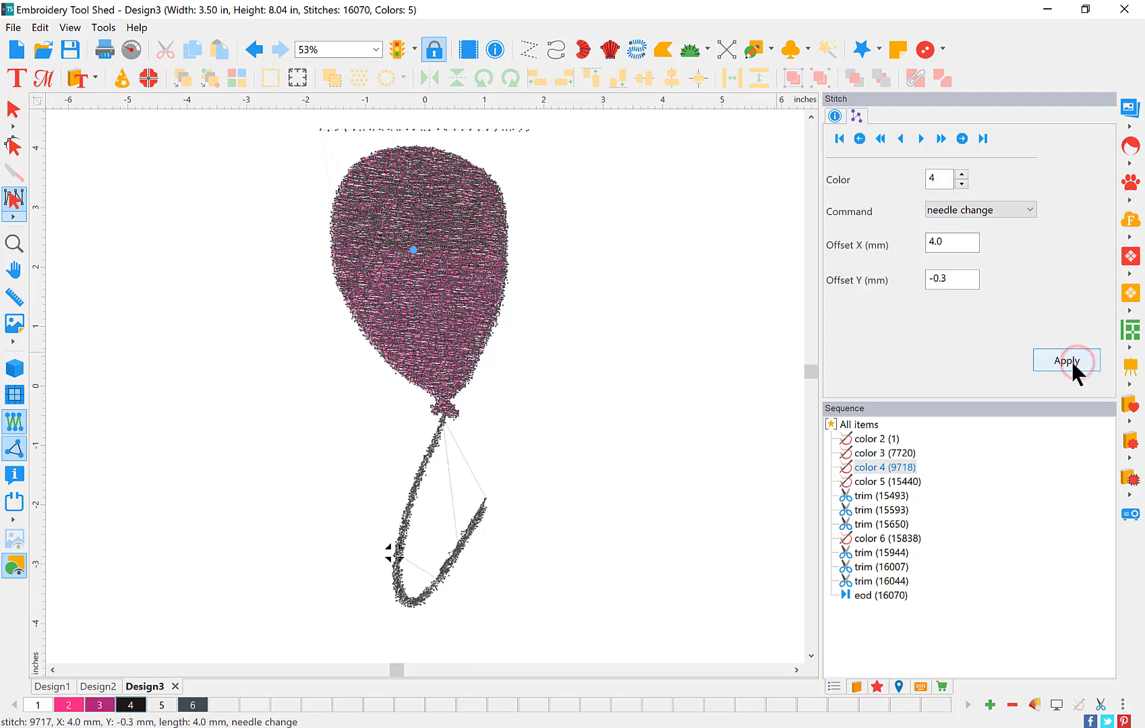
Hide the stitch points and simulate the sewing into the black section to check the Hatching balloon's color order.
left_click(19, 420)
left_click(19, 420)
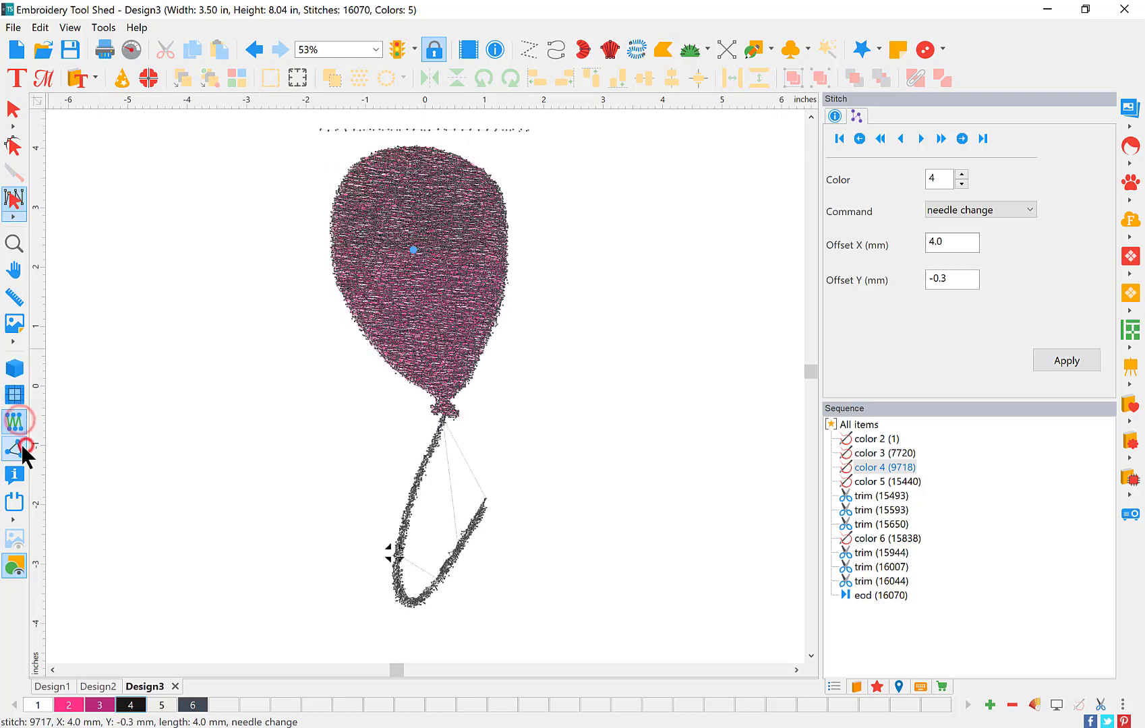
left_click(15, 422)
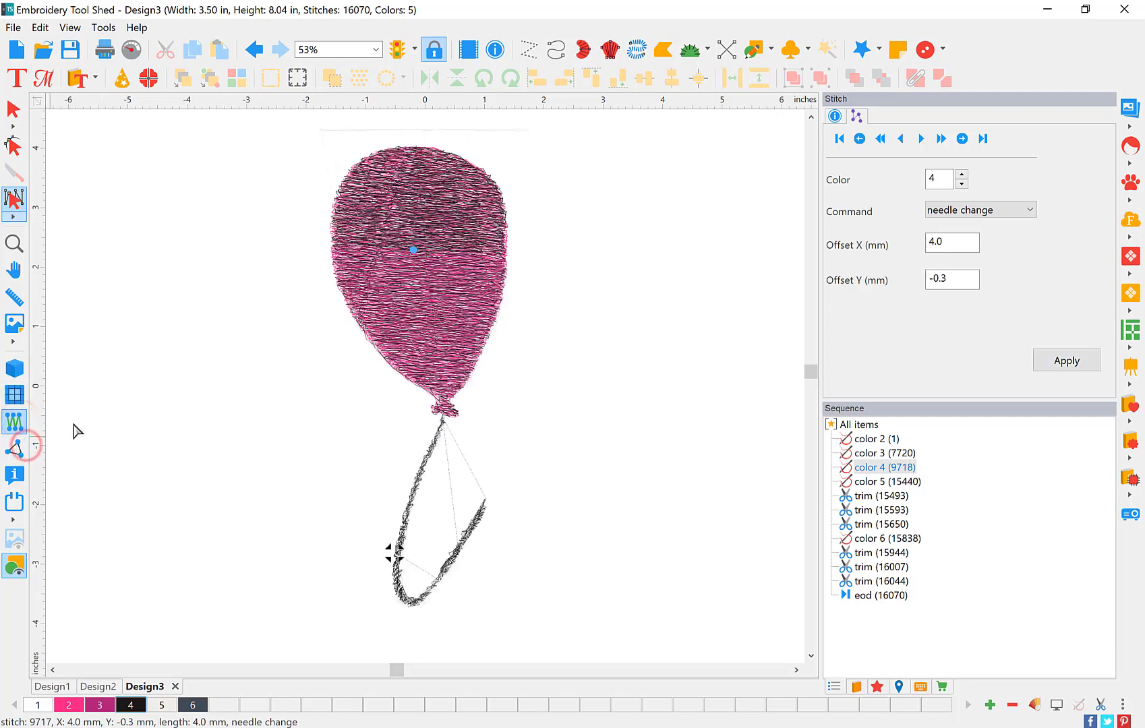
left_click(134, 51)
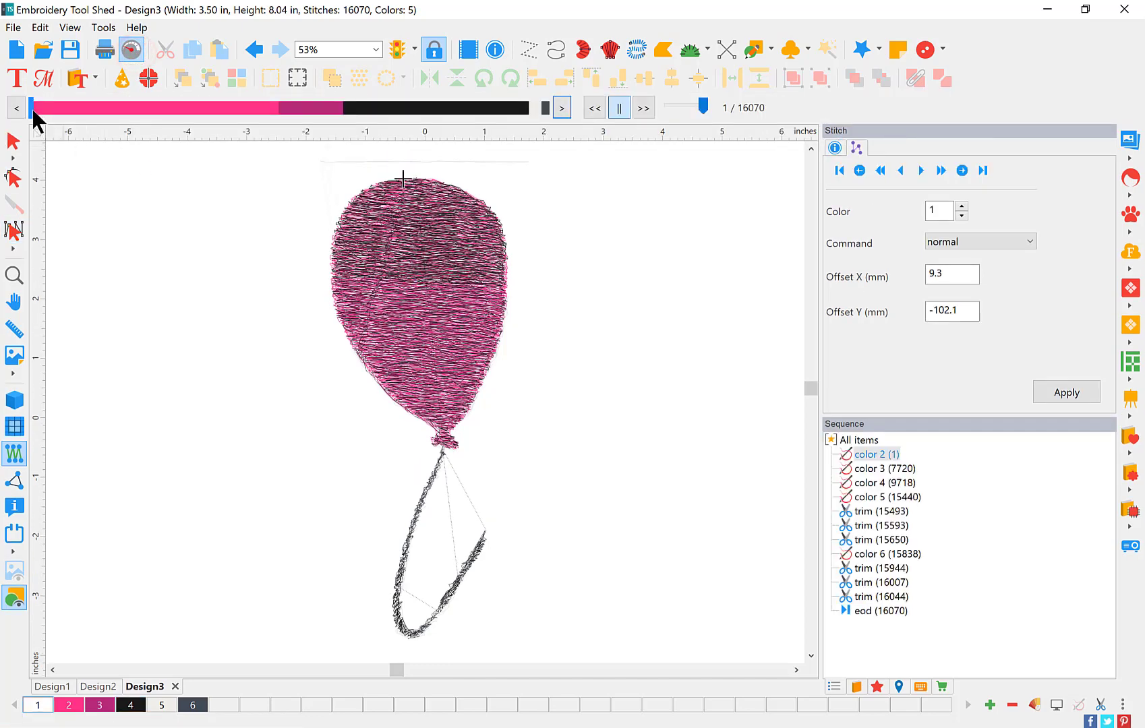
left_click_drag(30, 108, 460, 163)
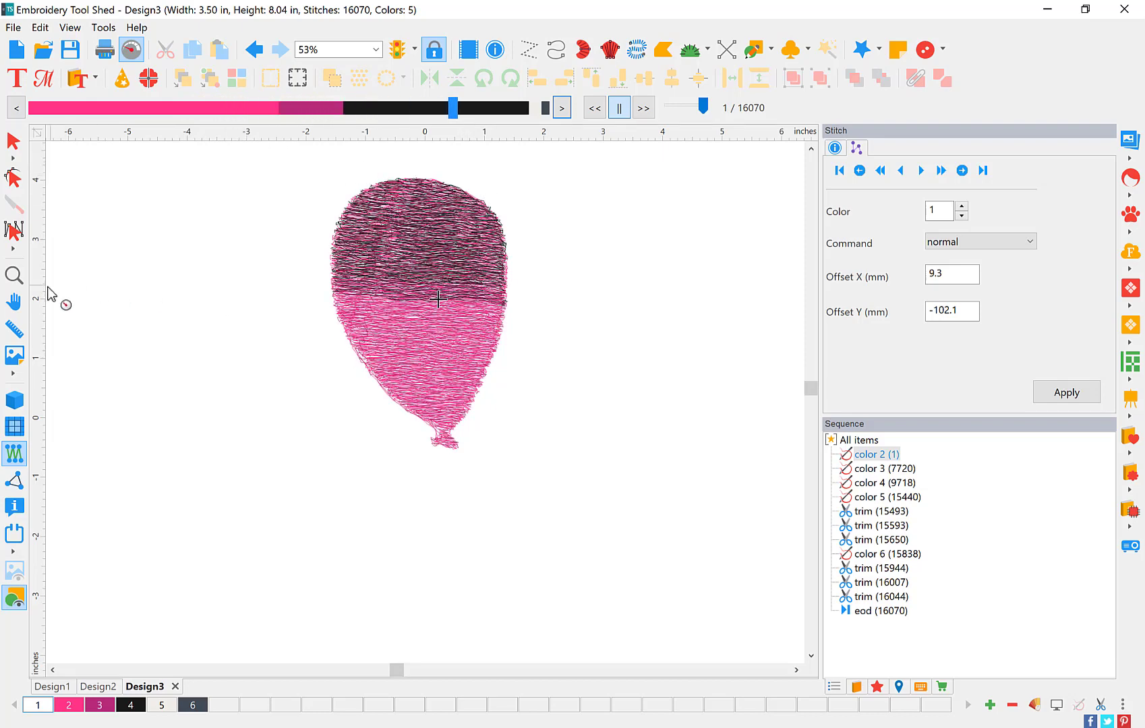
left_click(13, 143)
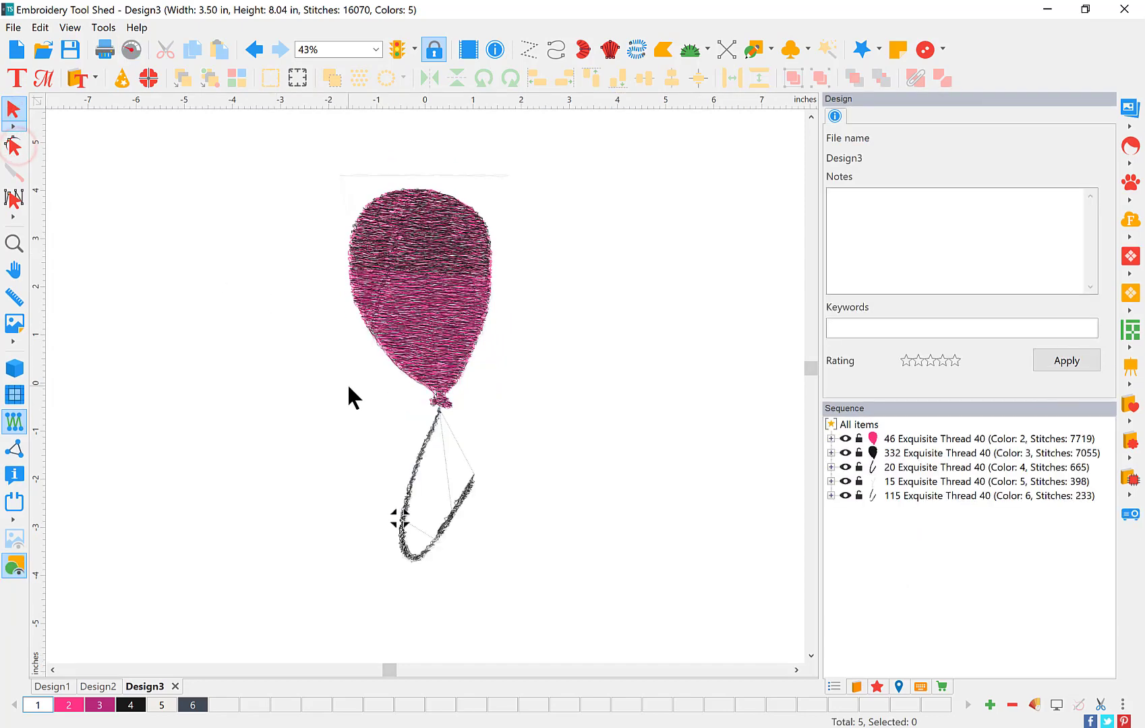
left_click(434, 313)
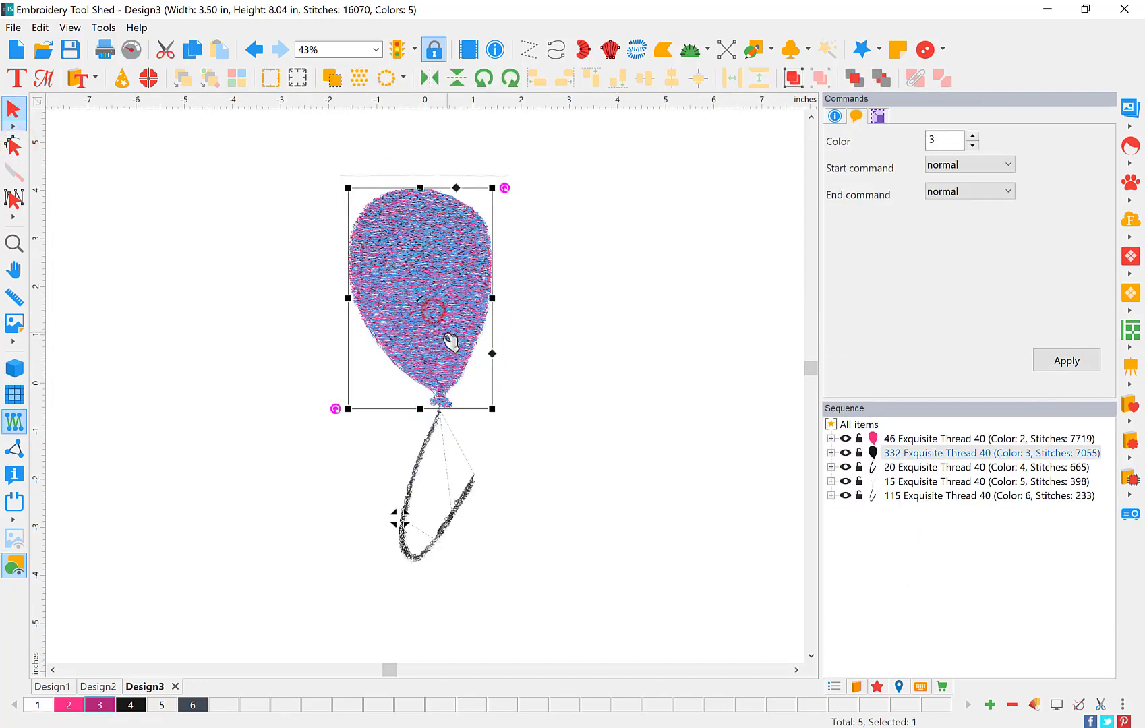
Create a new design and generate stitches from ballon.jpg in Stitched Snapshots with the Stippling style, previewing them first.
left_click(25, 51)
left_click(1131, 108)
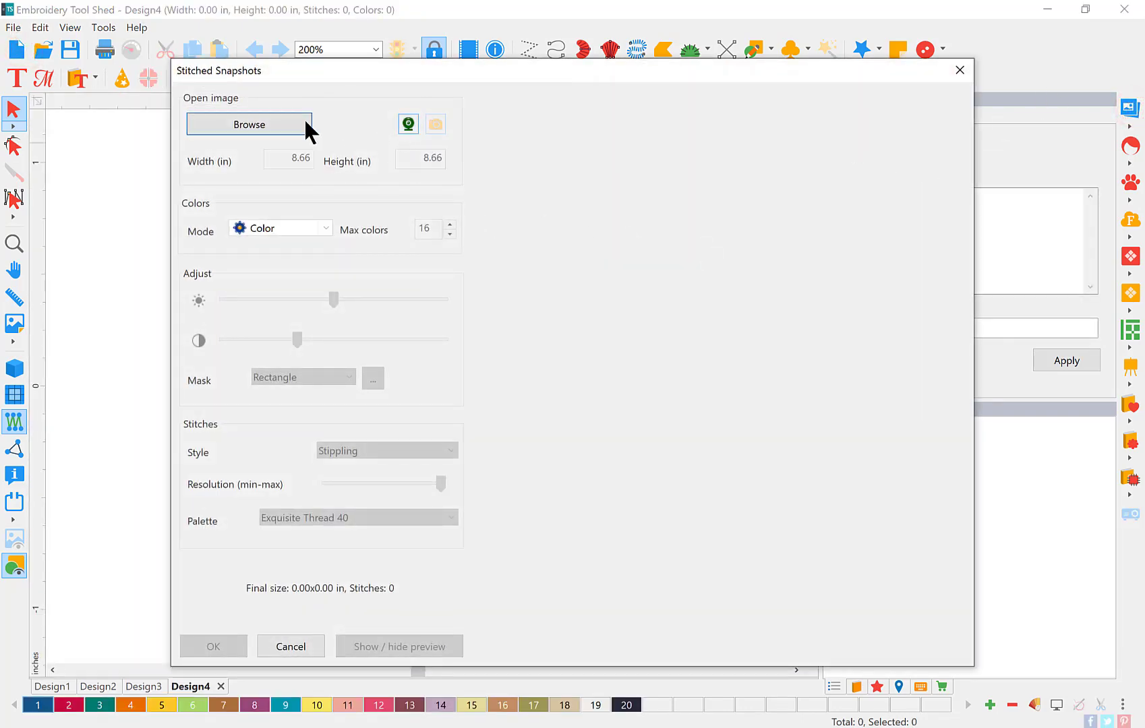
left_click(288, 125)
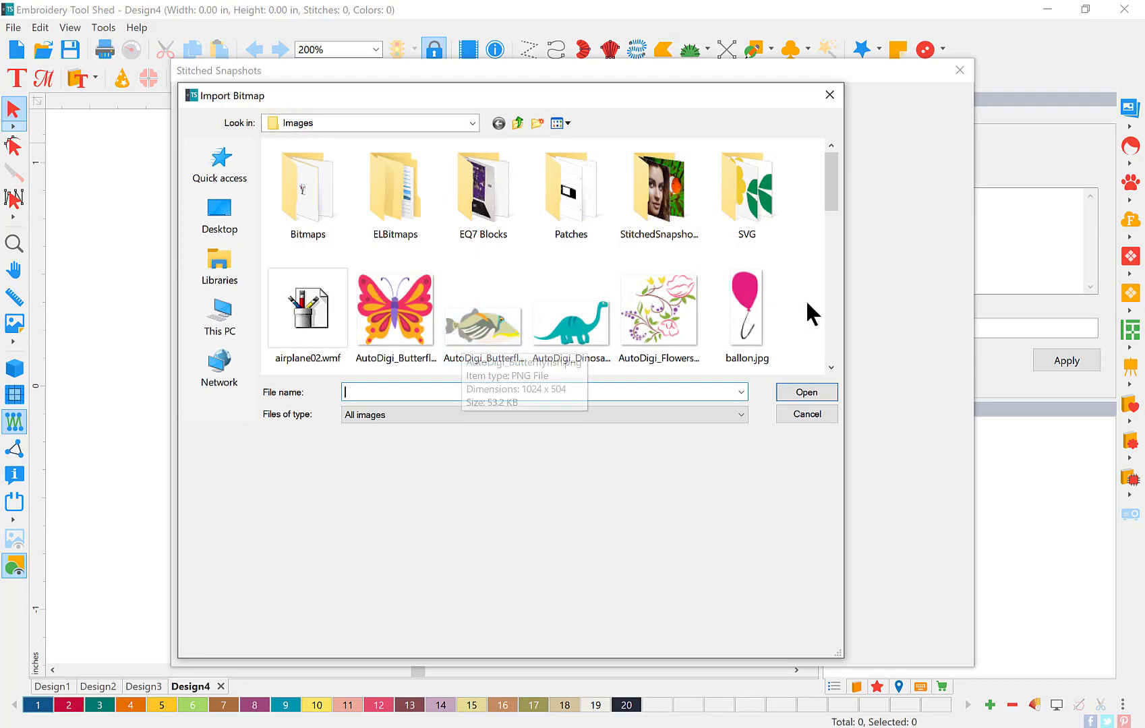
double_click(758, 297)
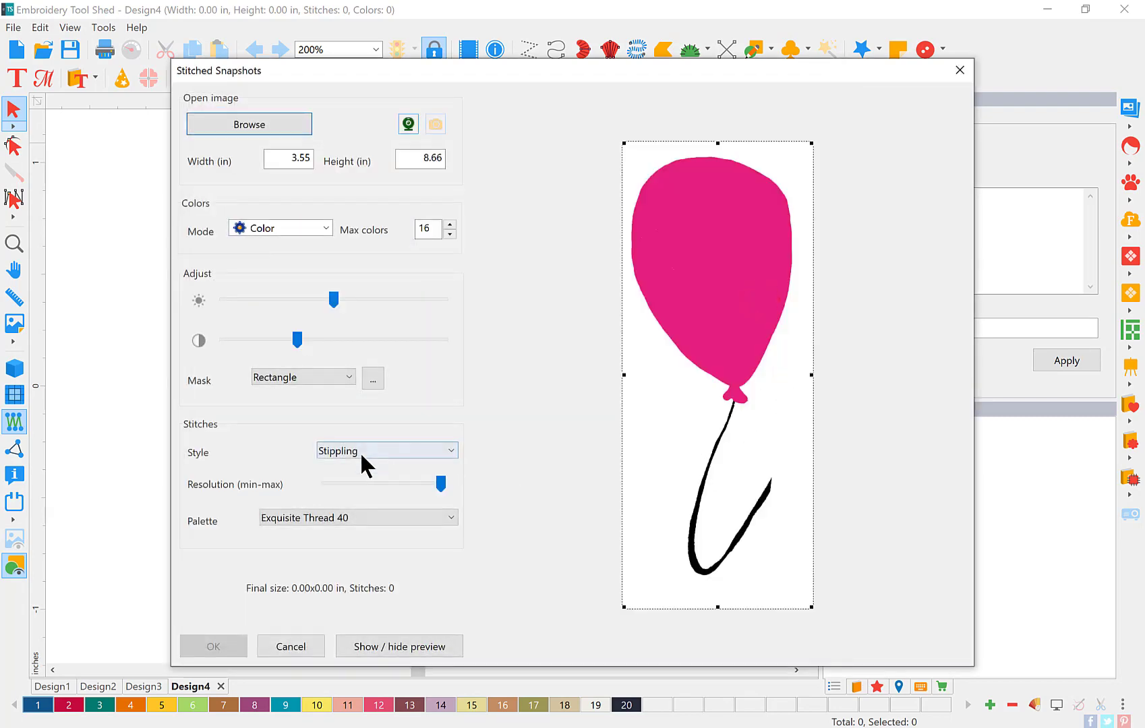
left_click(383, 649)
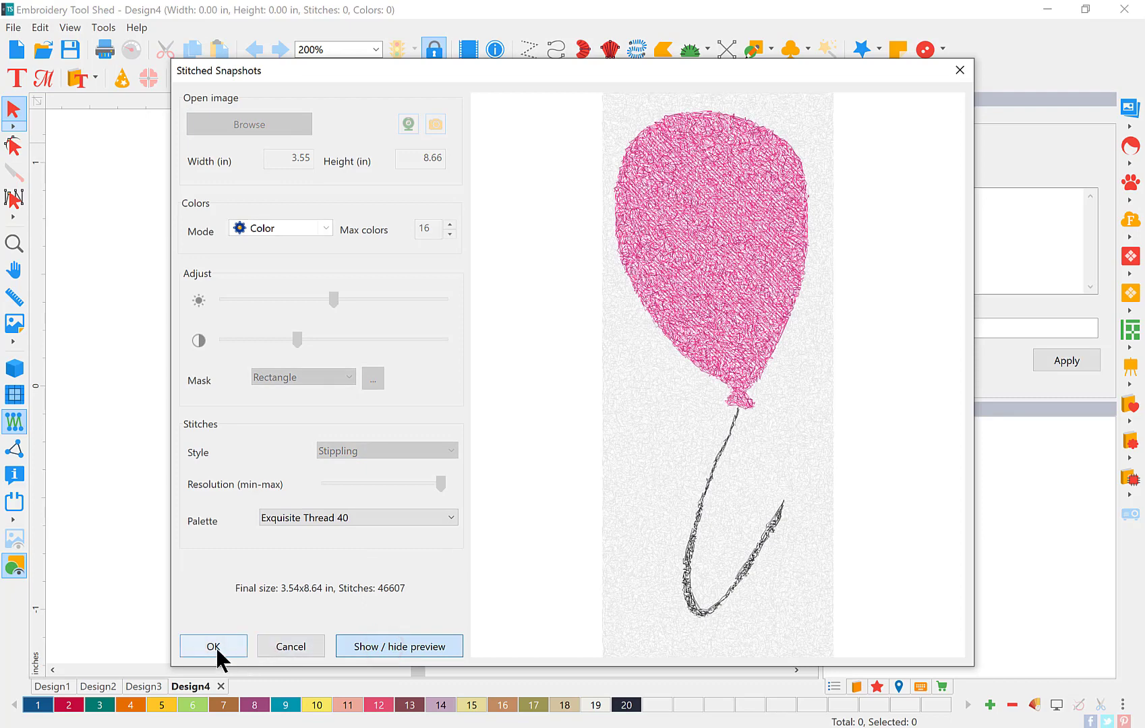
left_click(215, 647)
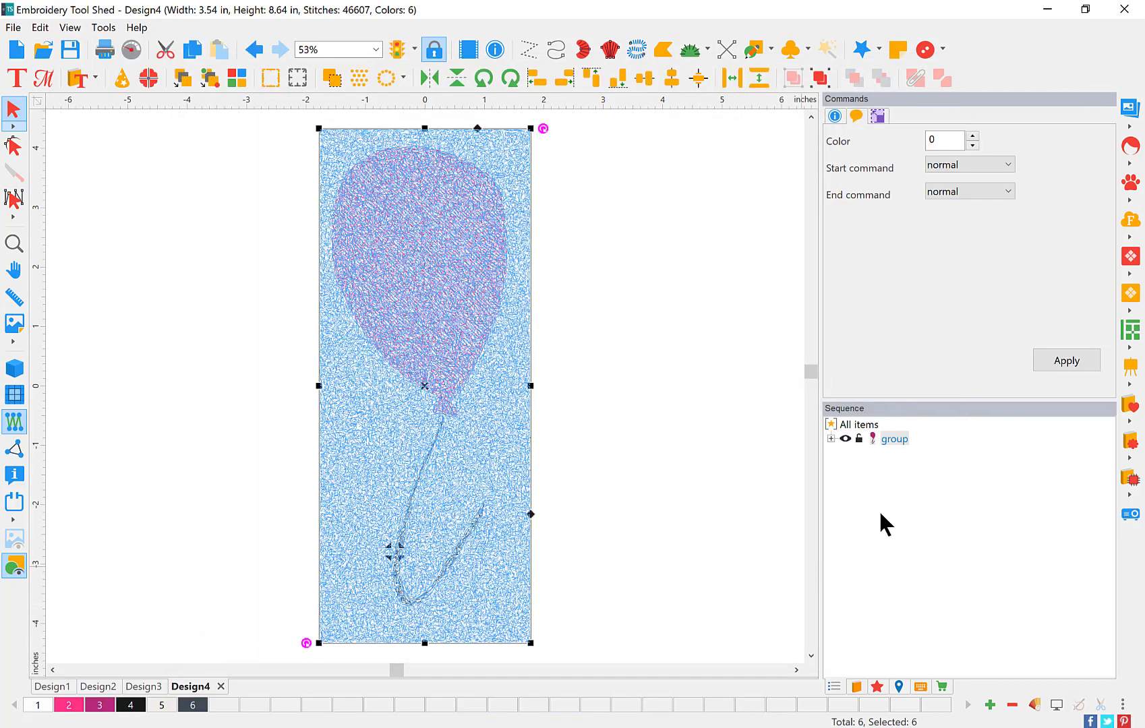
Ungroup the Stippling balloon stitches and delete the color 1 background layer.
left_click(822, 78)
left_click(907, 439)
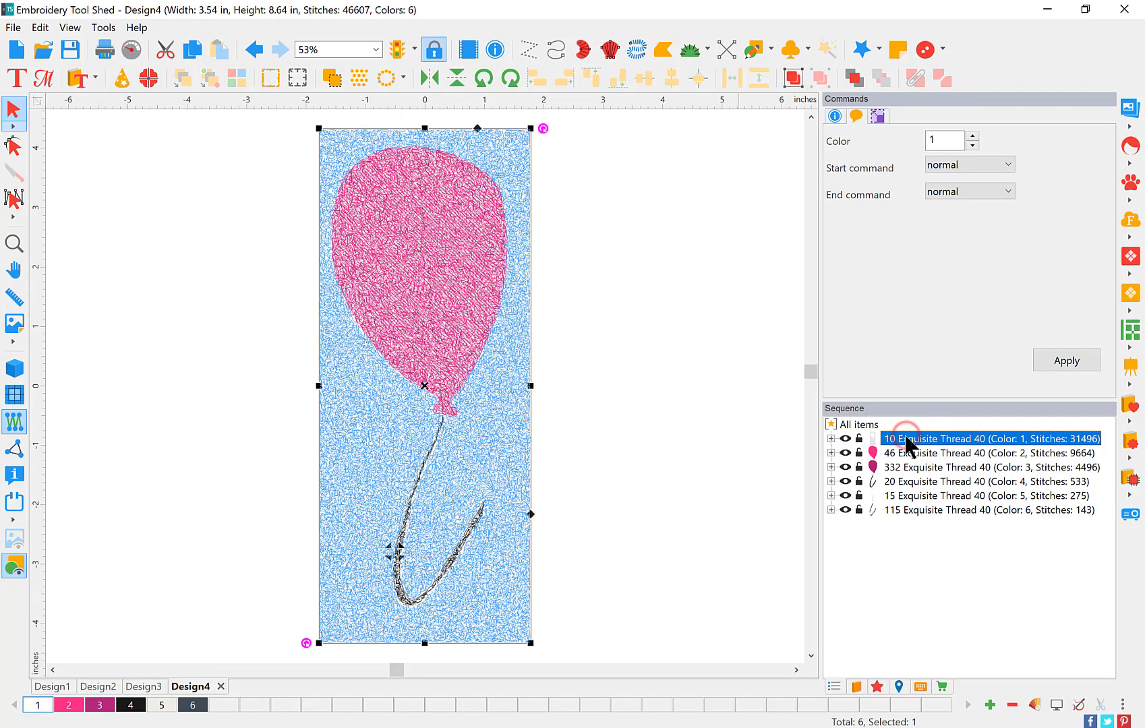
key("Delete")
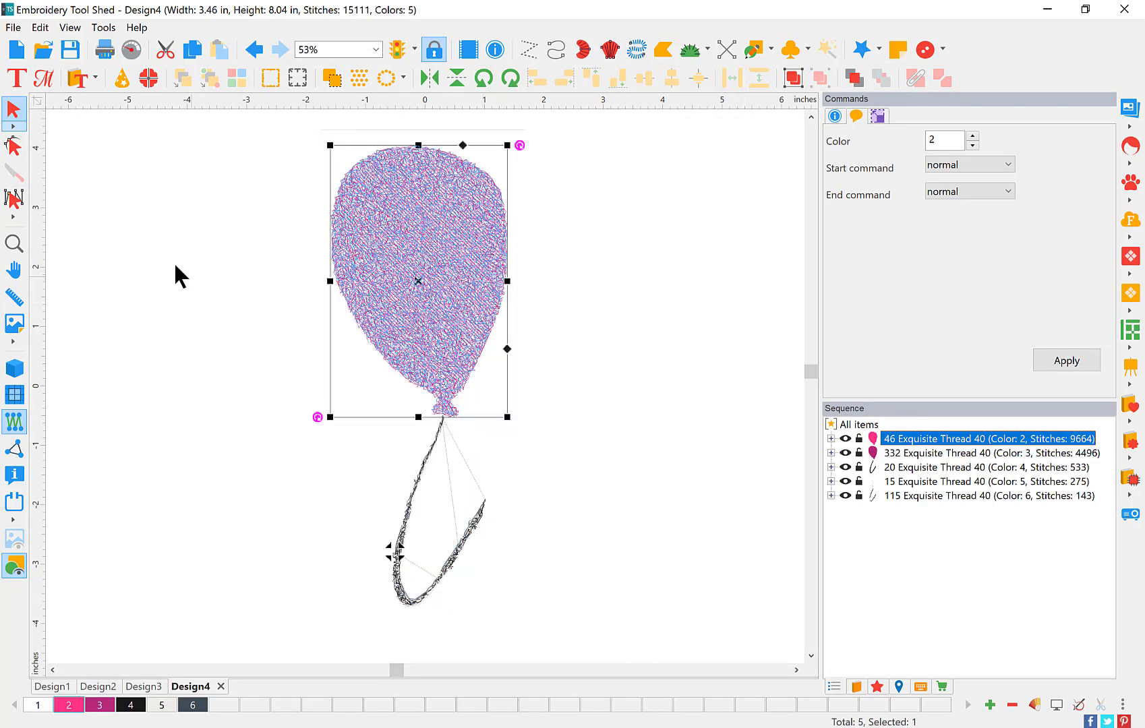
Show the stitch points and give a stitch in the middle of the Stippling balloon color 4 and a needle change command.
left_click(19, 201)
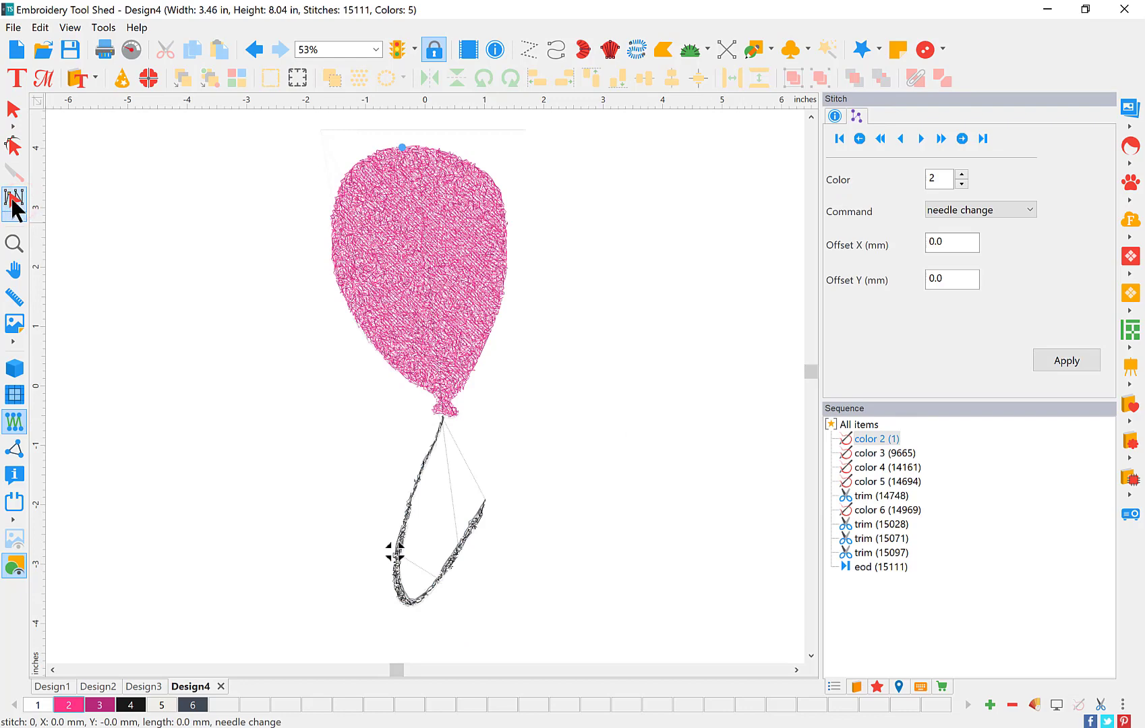
left_click(22, 451)
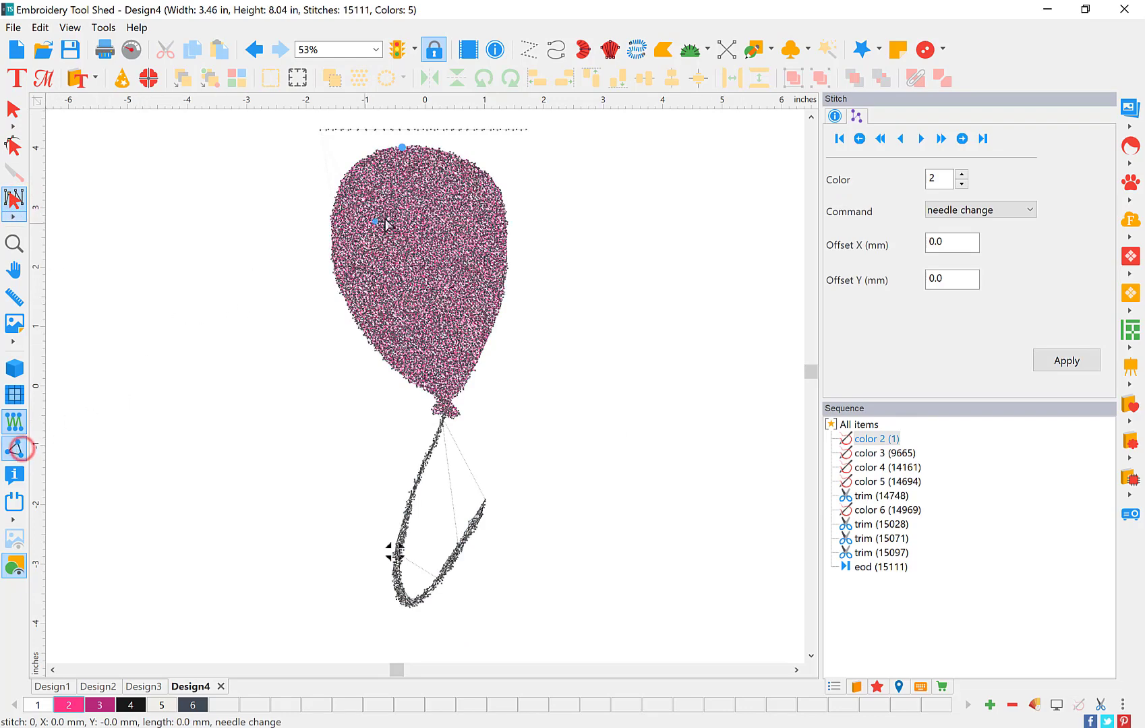
left_click(417, 267)
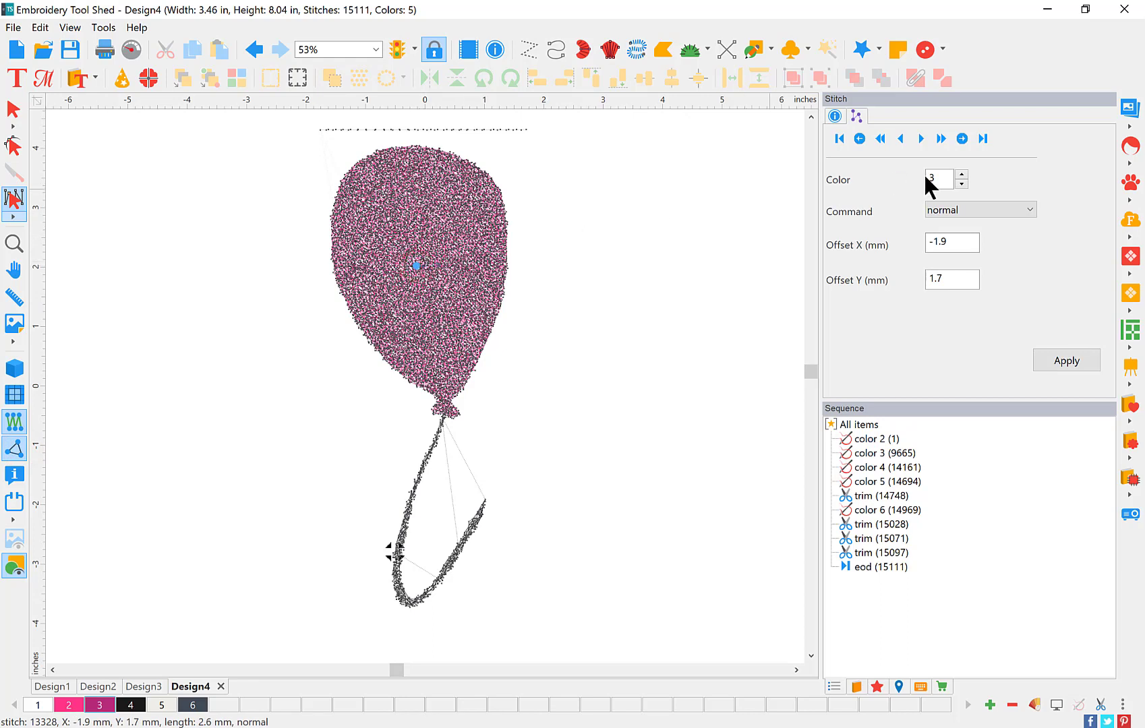
left_click(963, 174)
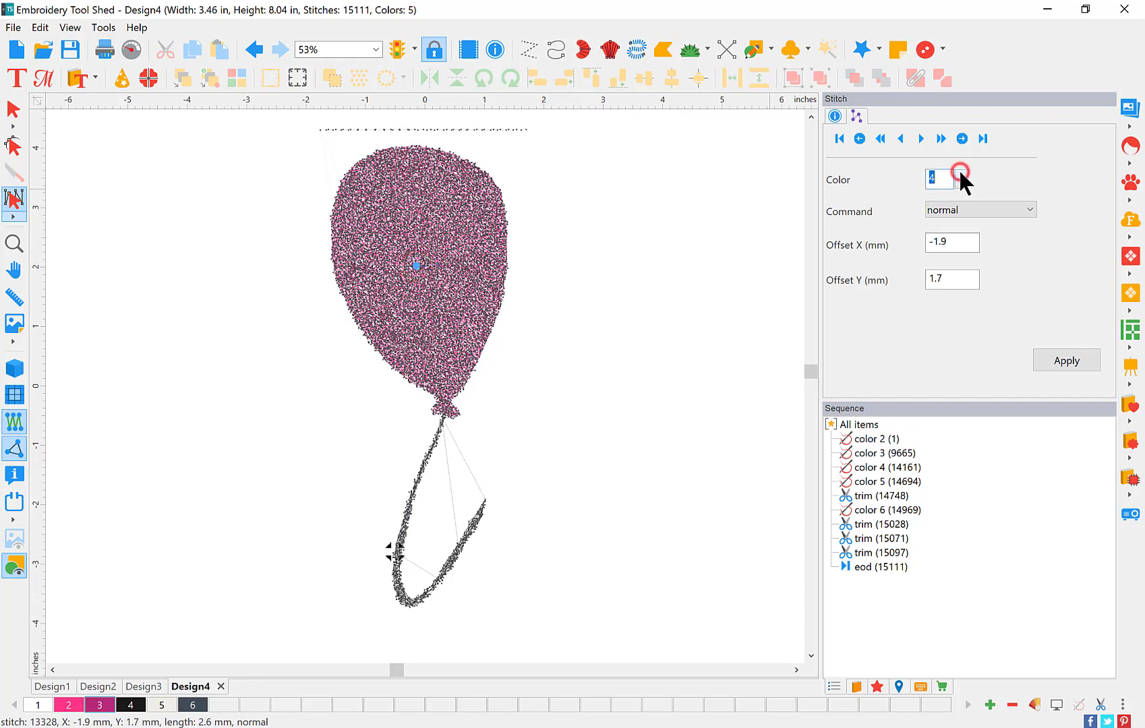
left_click(974, 211)
left_click(991, 279)
left_click(1063, 360)
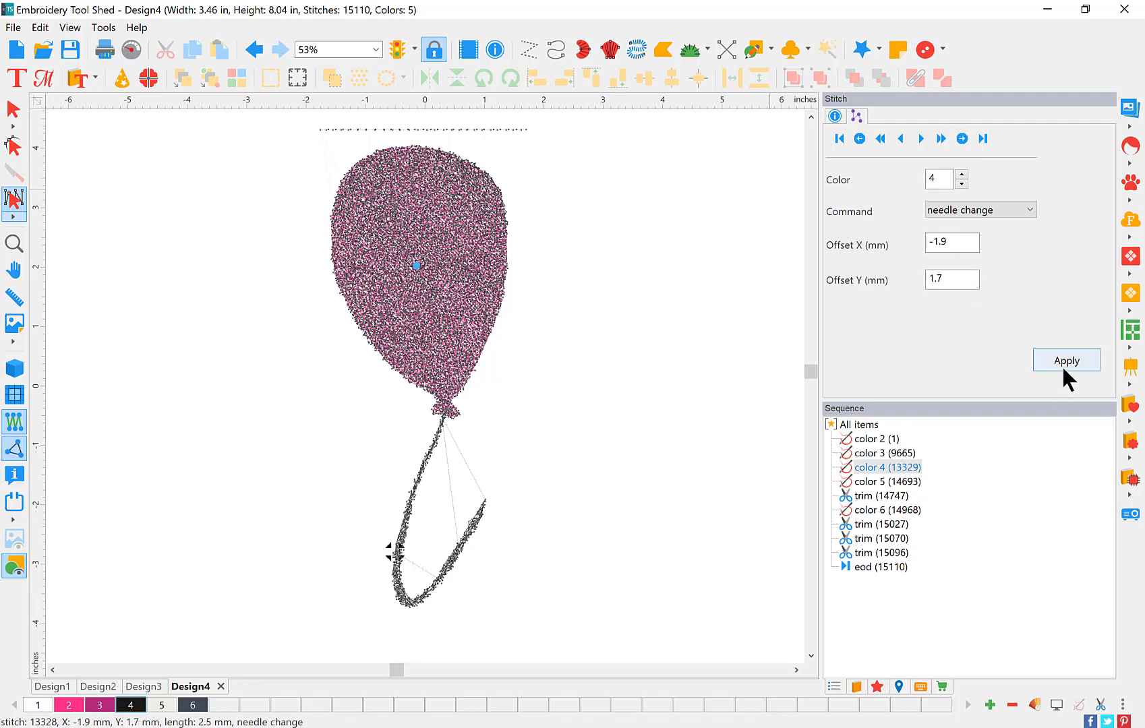
left_click(1068, 362)
Hide the Stippling balloon's stitch points, turn on the 3D view, and simulate the sewing from the first stitch to the end.
left_click(15, 450)
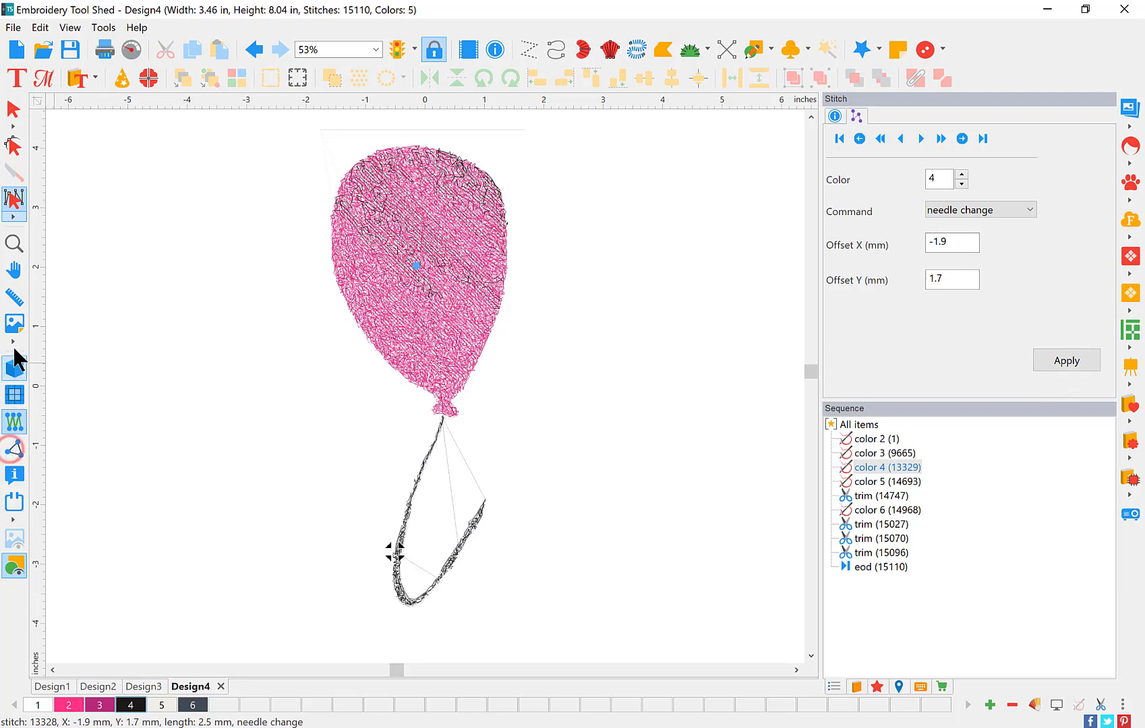
left_click(14, 368)
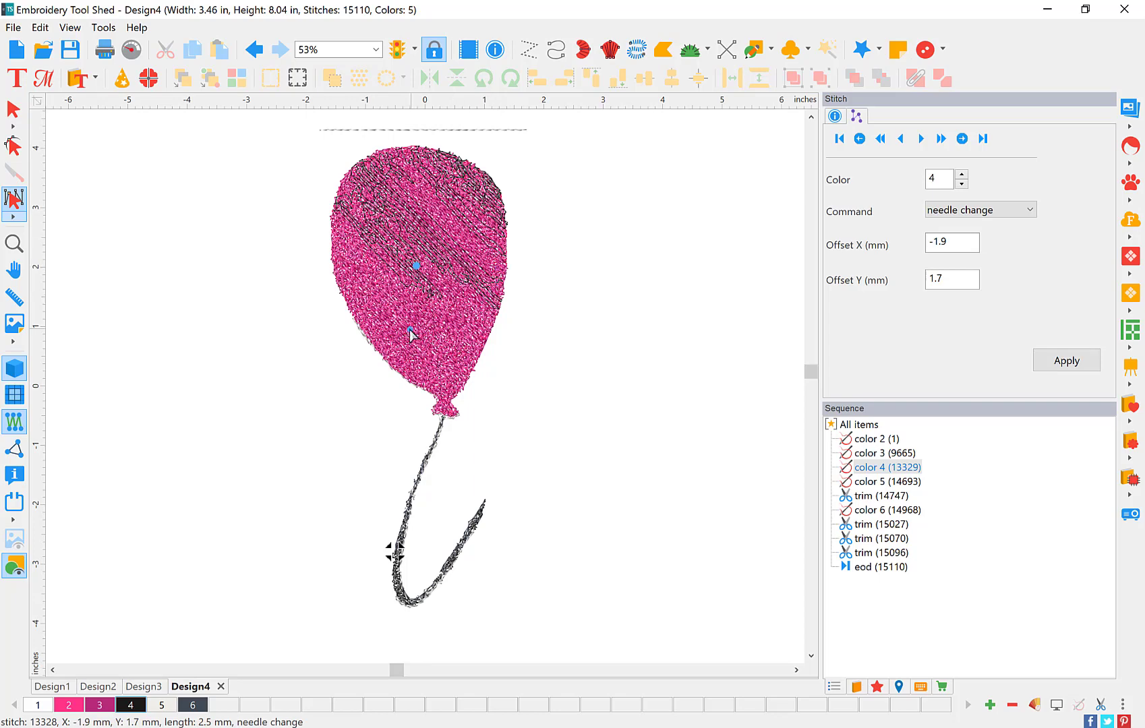
left_click(131, 56)
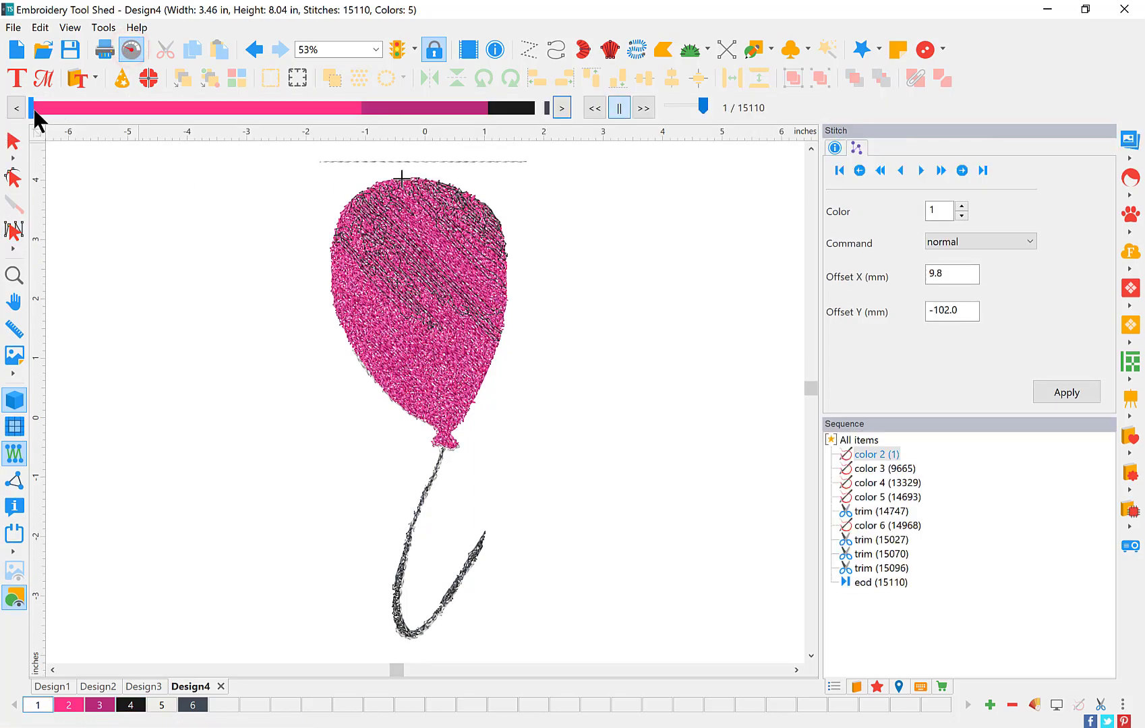
mouse_move(33, 112)
left_mouse_down()
mouse_move(238, 129)
mouse_move(574, 217)
left_mouse_up()
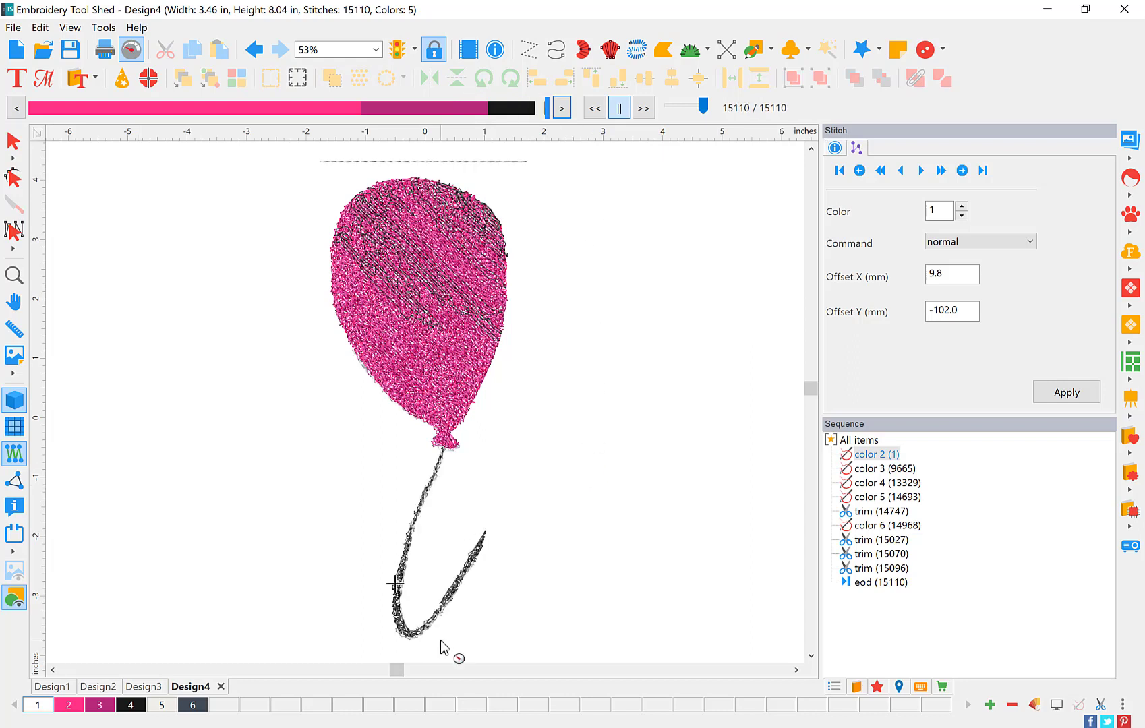
In Design2, give a stitch near the rectangle fill's upper-left corner color 9 and a needle change command, and show the fill in 3D.
left_click(49, 688)
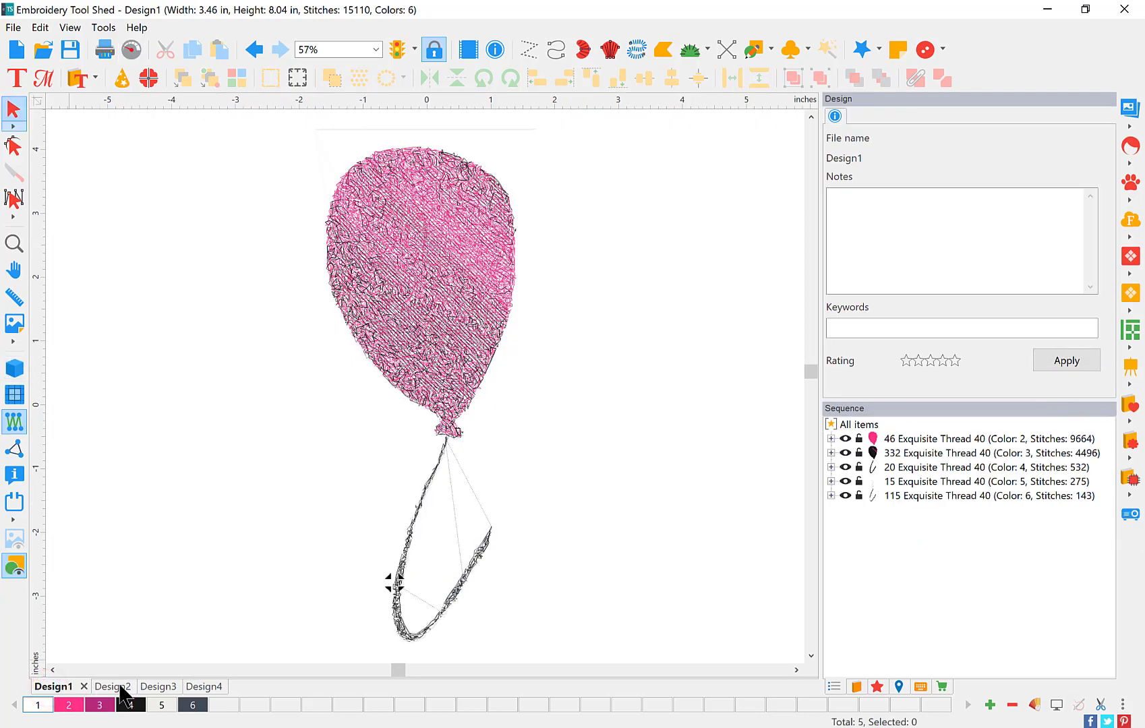
left_click(120, 688)
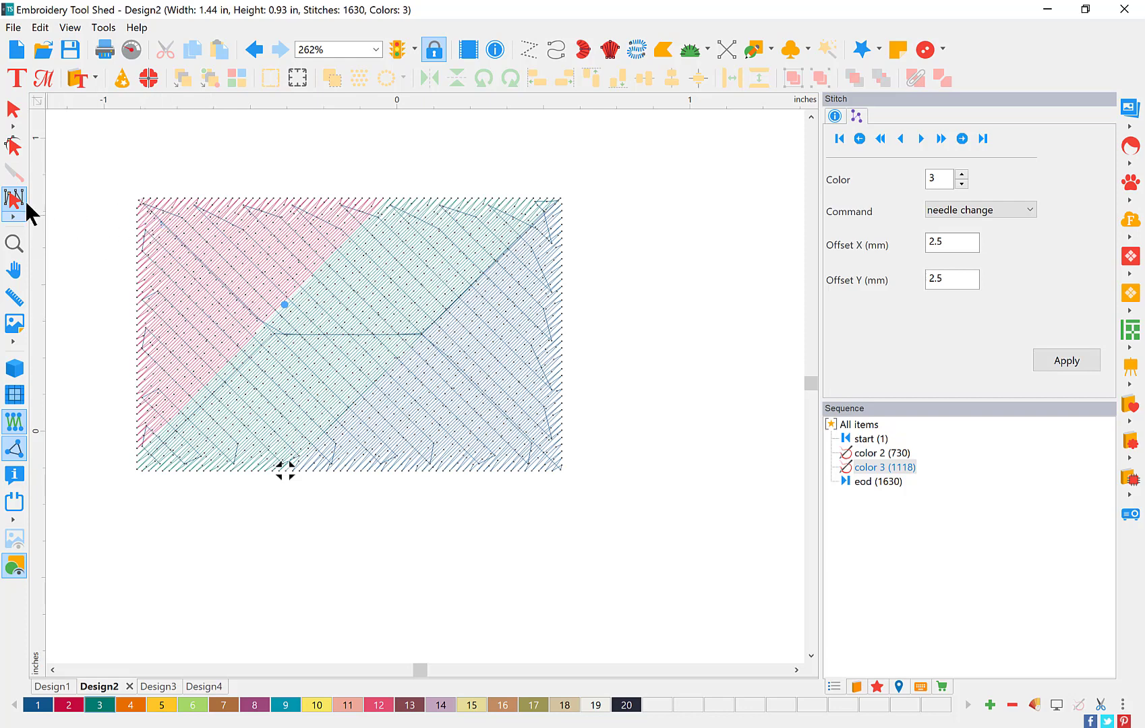
left_click(16, 451)
left_click(16, 200)
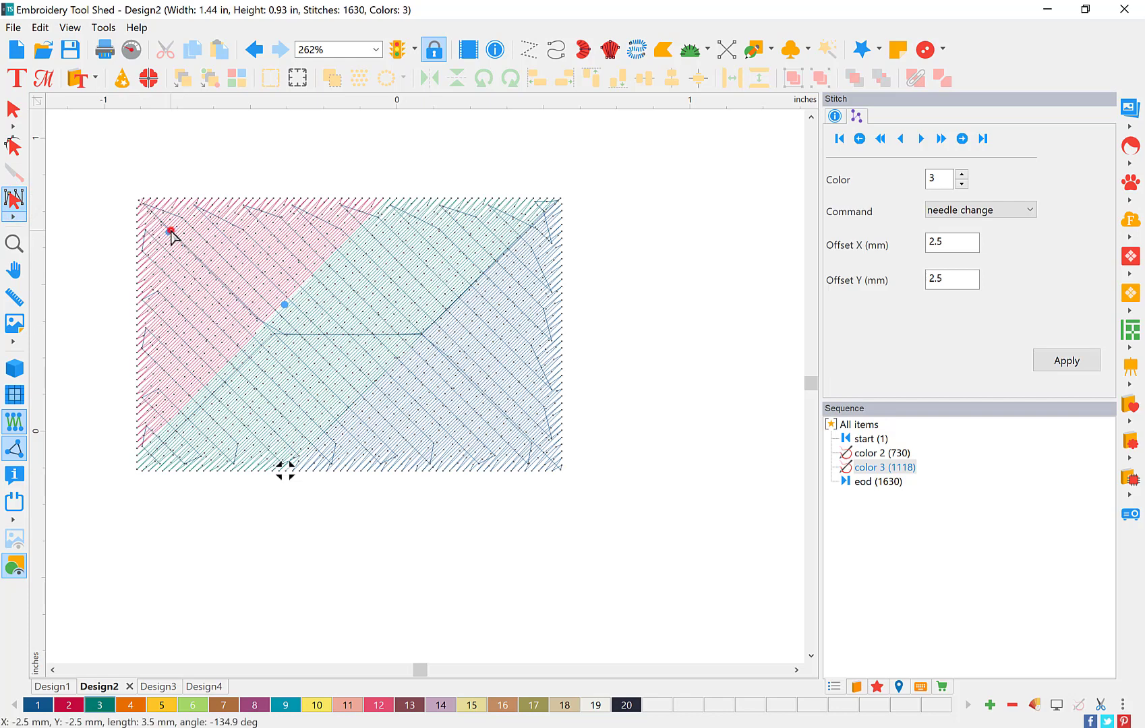
left_click(169, 232)
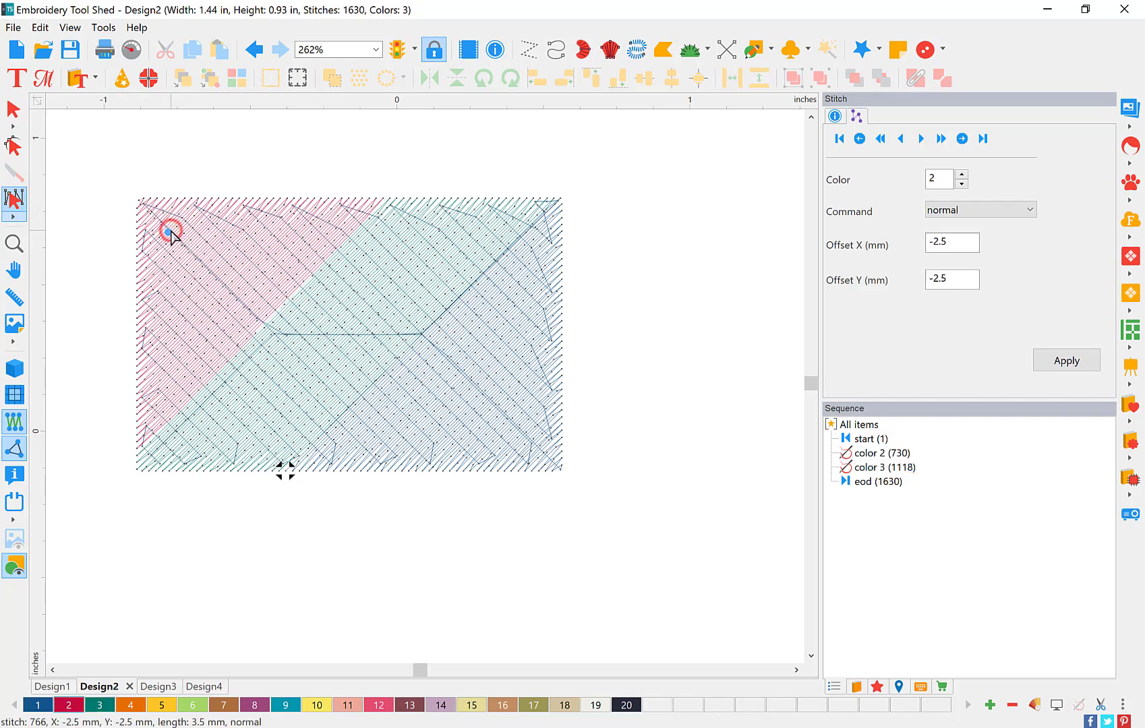
double_click(961, 174)
left_click(967, 206)
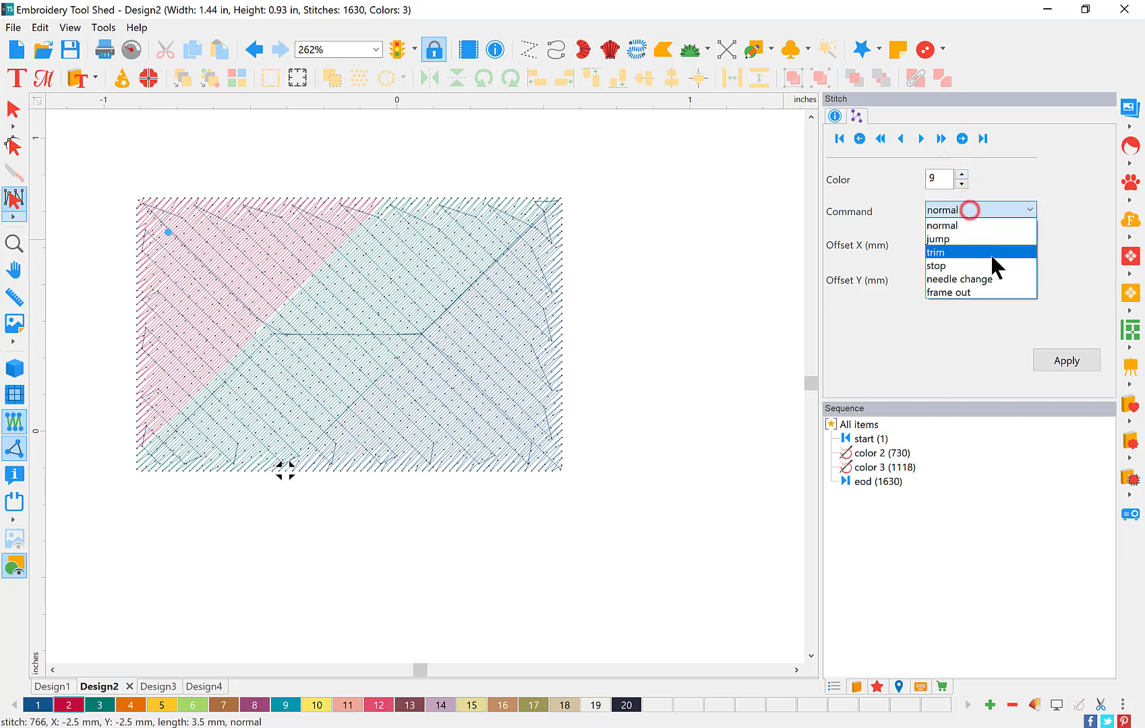
left_click(997, 271)
left_click(1050, 358)
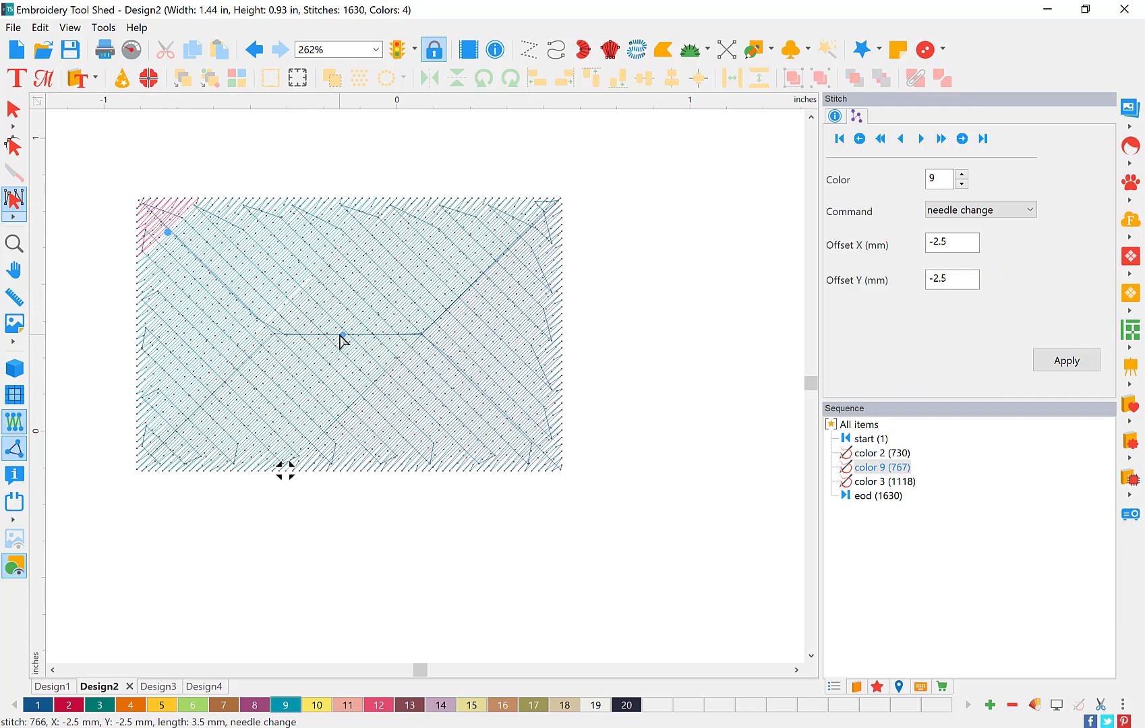
left_click(16, 371)
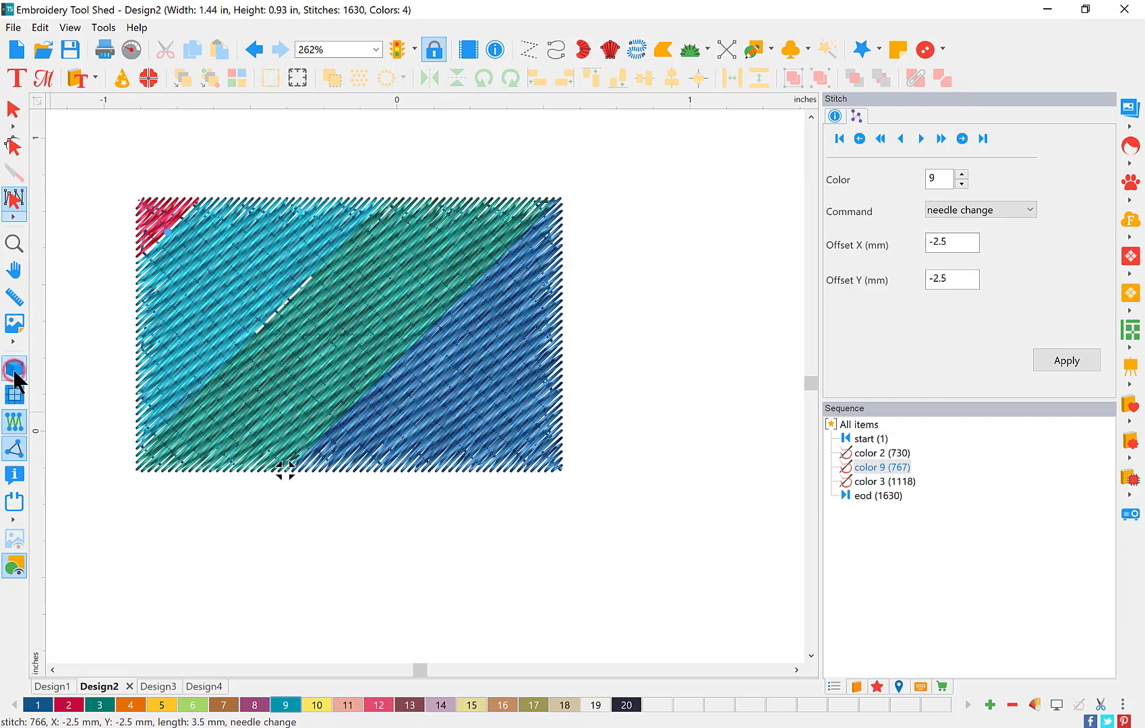